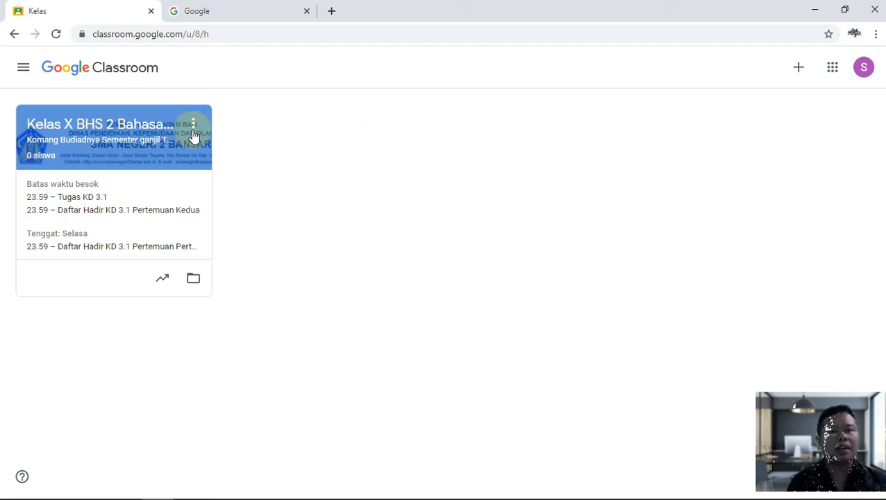
# Open the class "Kelas X BHS 2 Bahasa Inggris" and go to its classwork page (Tugas Kelas).
pyautogui.click(103, 136)
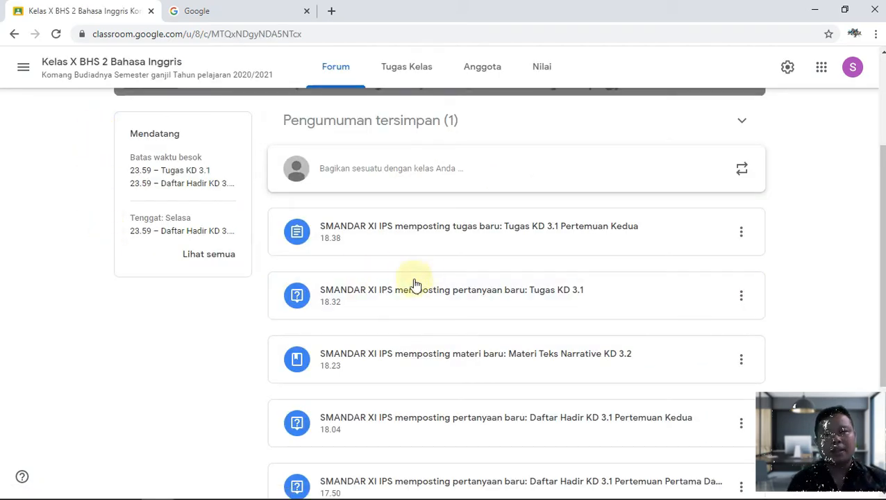
pyautogui.scroll(1, 460, 208)
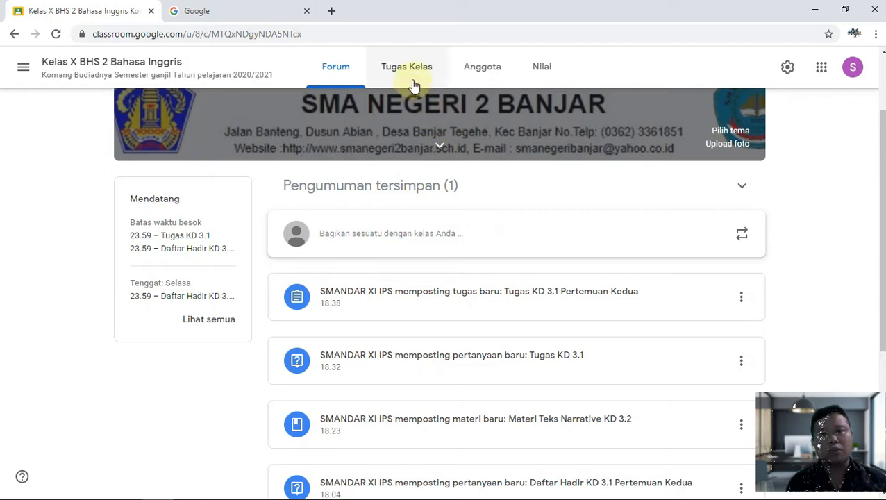
pyautogui.scroll(2, 410, 87)
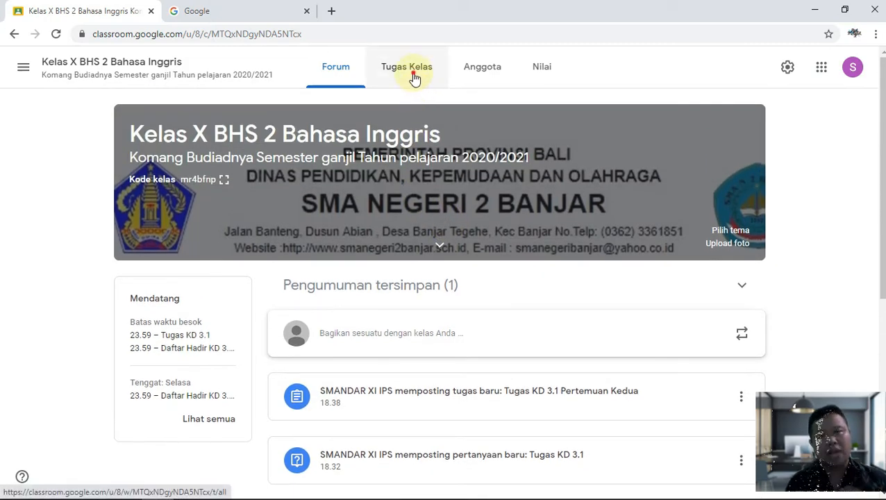
pyautogui.click(414, 78)
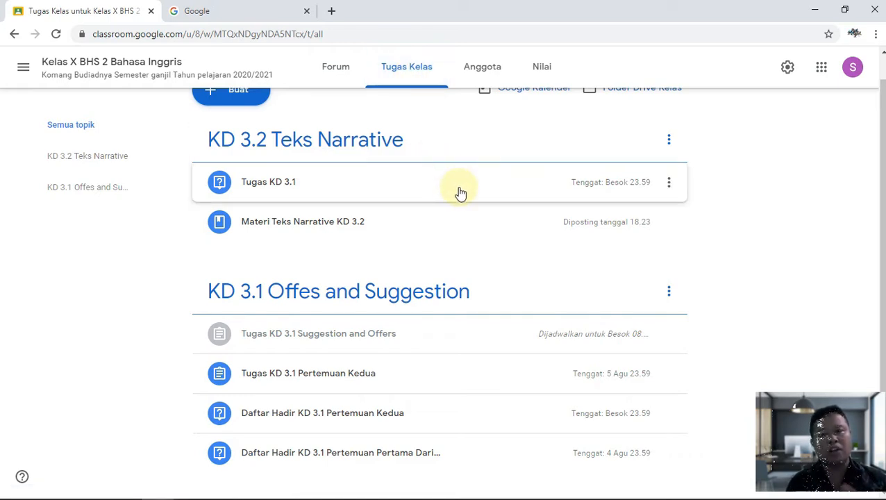
pyautogui.scroll(1, 461, 193)
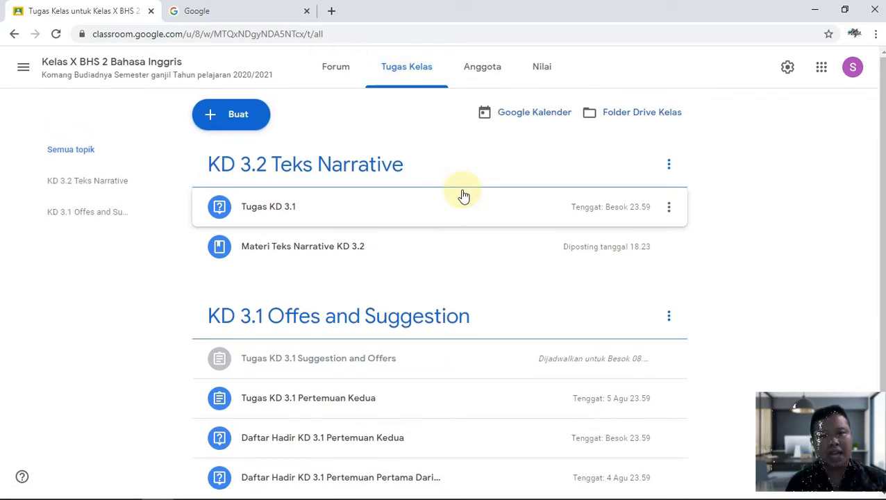
# Create a new assignment (Tugas) titled "Tugas KD 3.1 Suggestion and Offers Pertemuan 3".
pyautogui.click(242, 121)
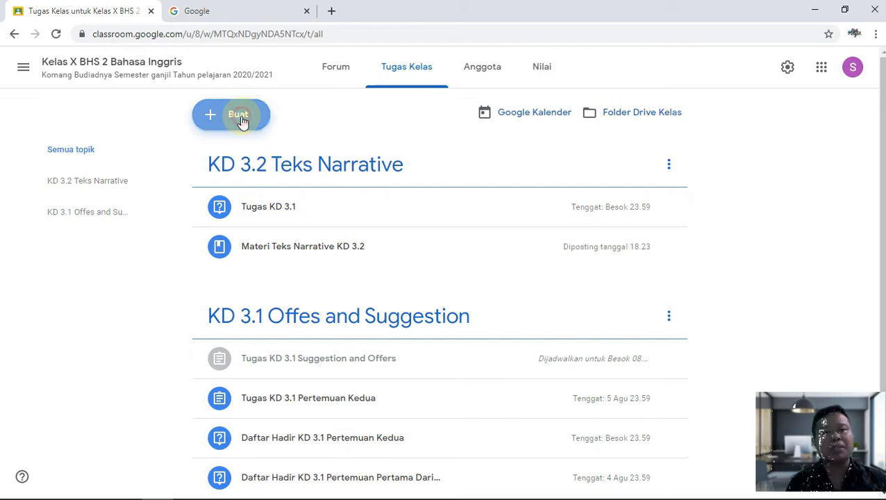
pyautogui.click(242, 156)
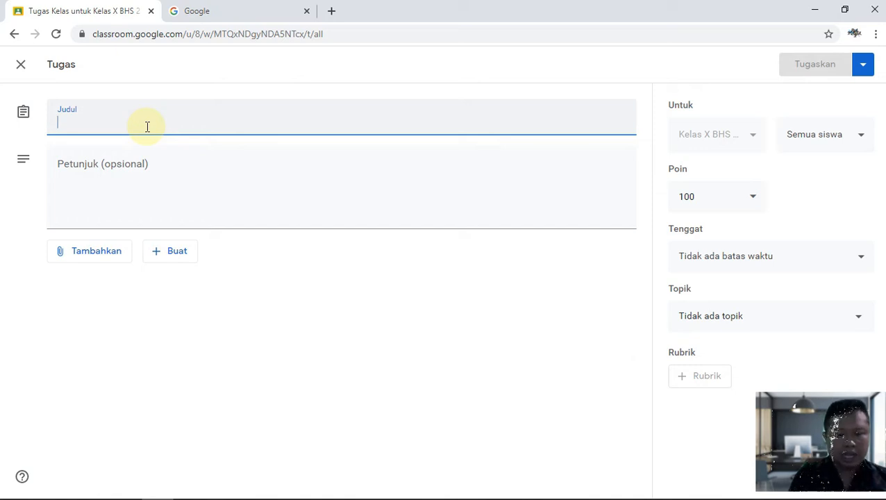
pyautogui.write('K')
pyautogui.press('BackSpace')
pyautogui.write('T')
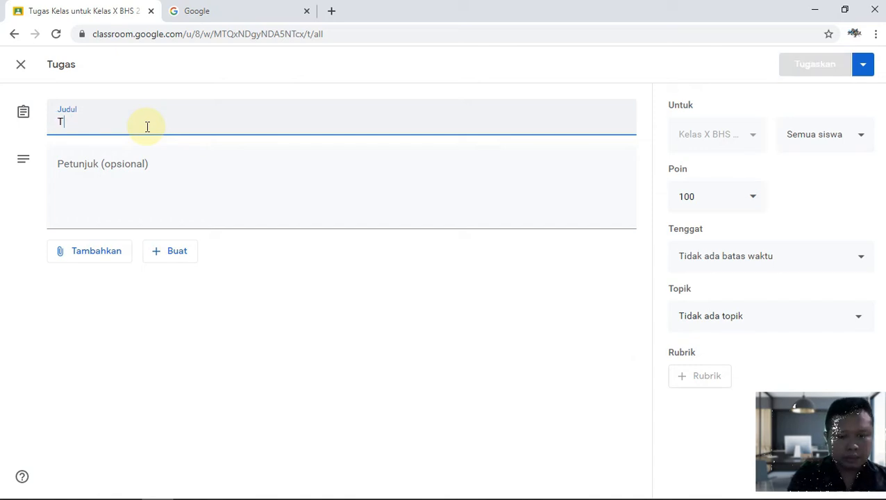
pyautogui.write('ugas KD')
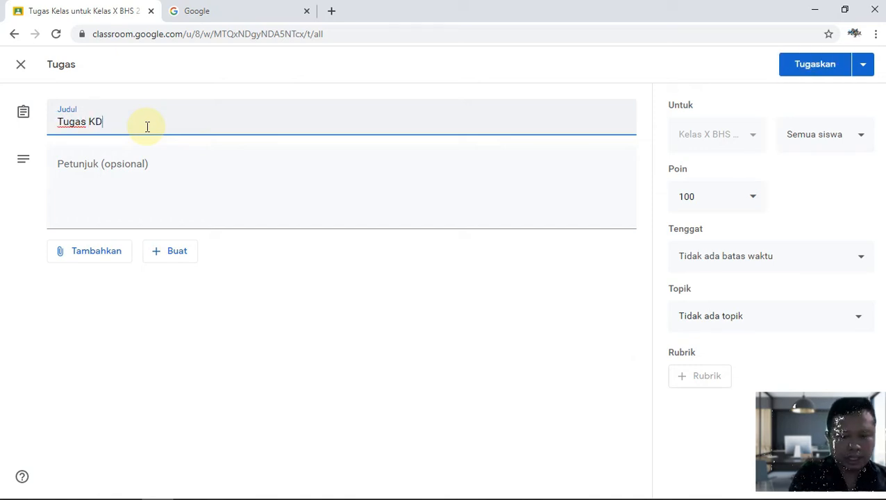
pyautogui.write(' 3.1')
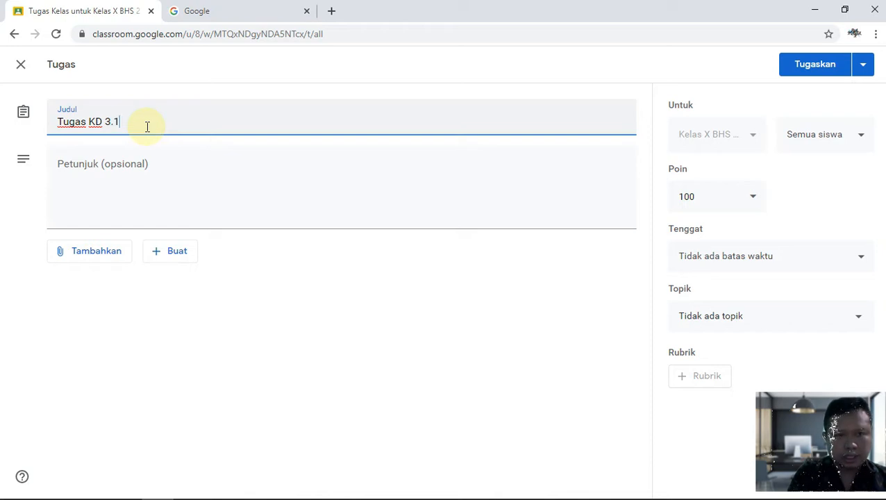
pyautogui.write(' Suggestion and Offers Pertemuan 3')
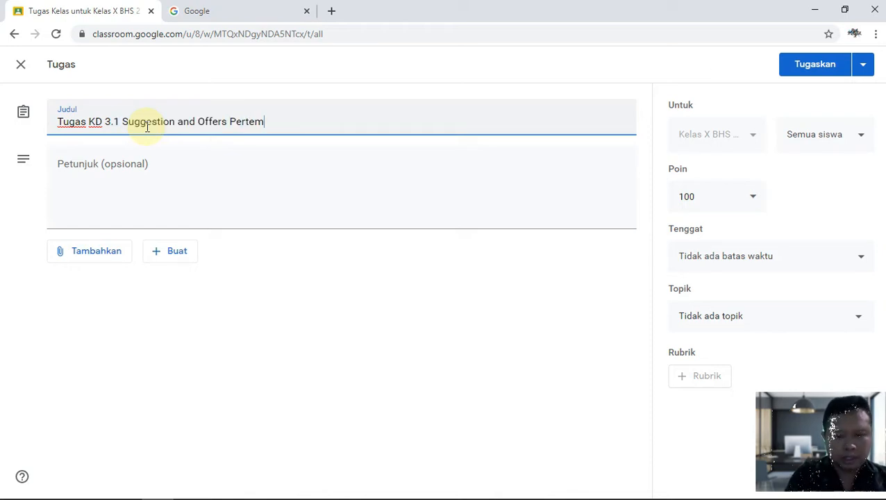
# Begin the assignment's instructions with the heading line "Instruksi:" and start a new line beneath it.
pyautogui.click(184, 166)
pyautogui.write('Inst')
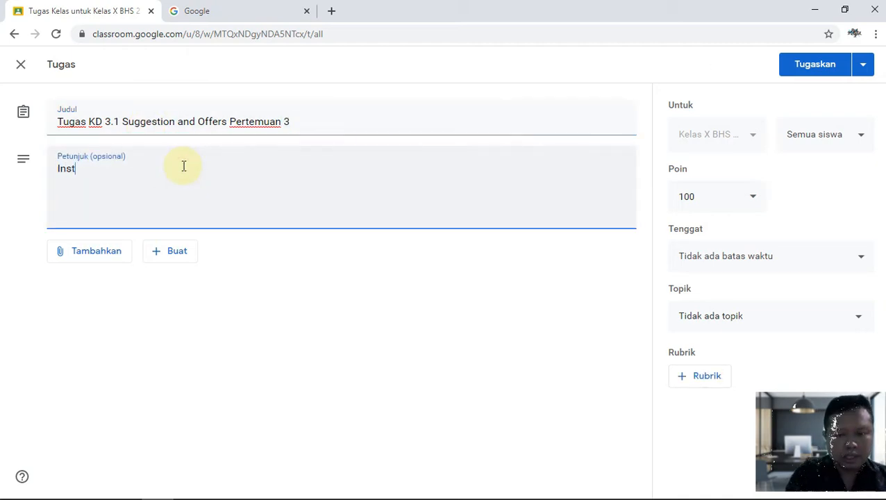
pyautogui.write('uks')
pyautogui.press('BackSpace')
pyautogui.press('BackSpace')
pyautogui.press('BackSpace')
pyautogui.write('ruksi:')
pyautogui.press('Return')
# Write "Silakan anak-anak membuat percakapan tentang penggunaan Suggestion and Offers," on the second line of the instructions.
pyautogui.write('Silakan anak')
pyautogui.write('k-anak mem')
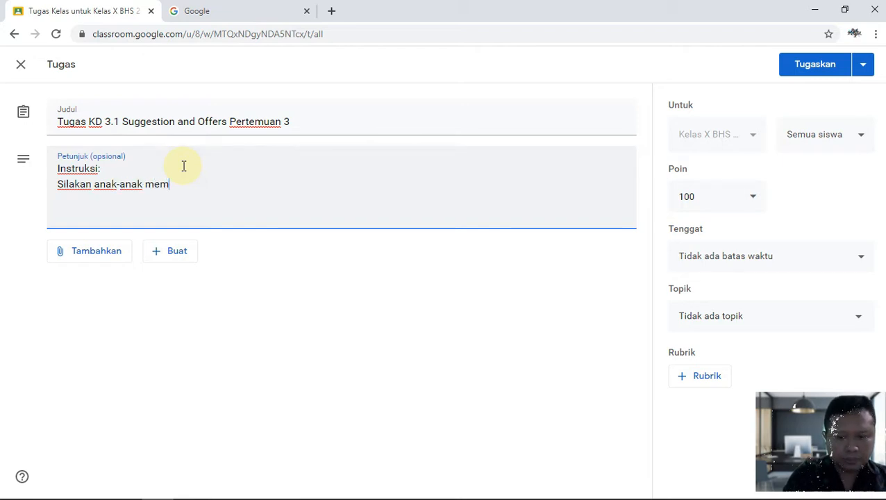
pyautogui.write('buat per')
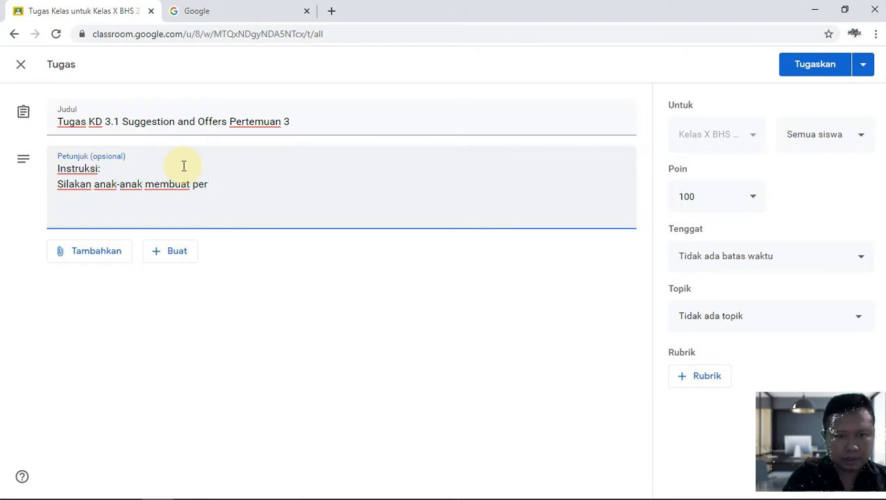
pyautogui.write('vakapan tentang penggunna')
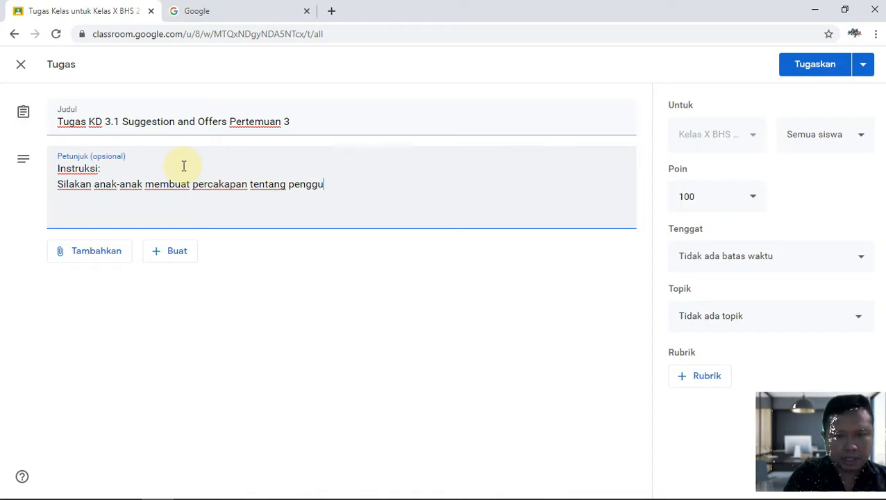
pyautogui.press('BackSpace')
pyautogui.press('BackSpace')
pyautogui.write('aan ')
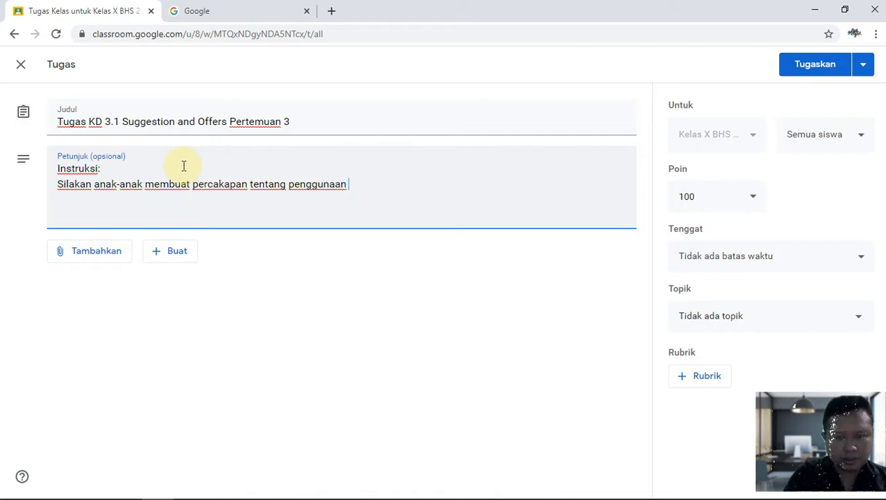
pyautogui.write('Suggestion and Offers, ')
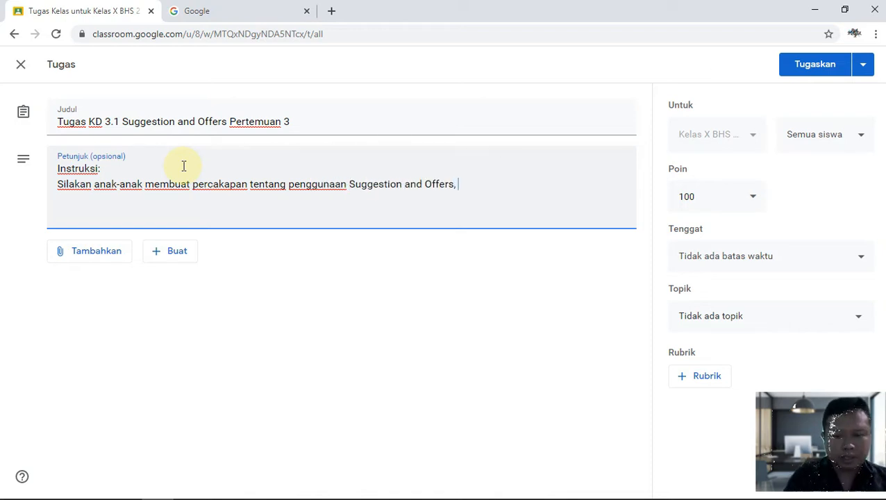
# Continue the instruction sentence with "kemudian tuliskan di kertas lampiram".
pyautogui.write('keumd')
pyautogui.press('BackSpace')
pyautogui.press('BackSpace')
pyautogui.press('BackSpace')
pyautogui.write('mudian tuliskan di ')
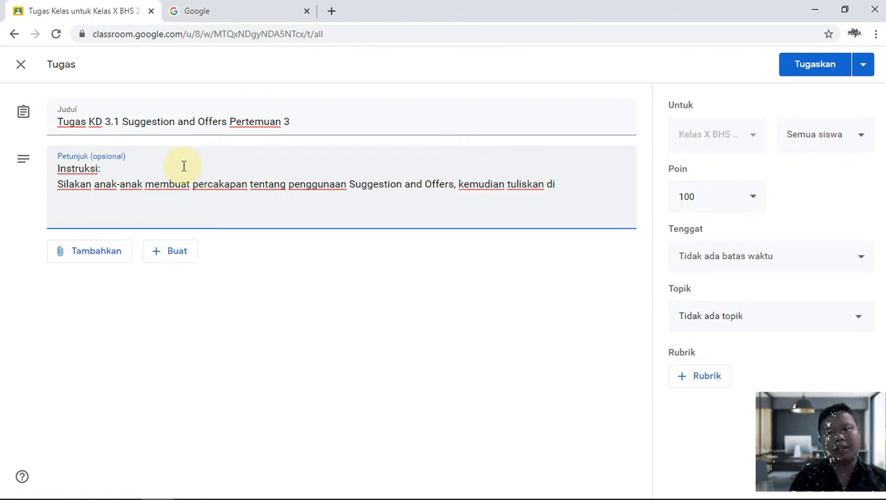
pyautogui.write('kertas ')
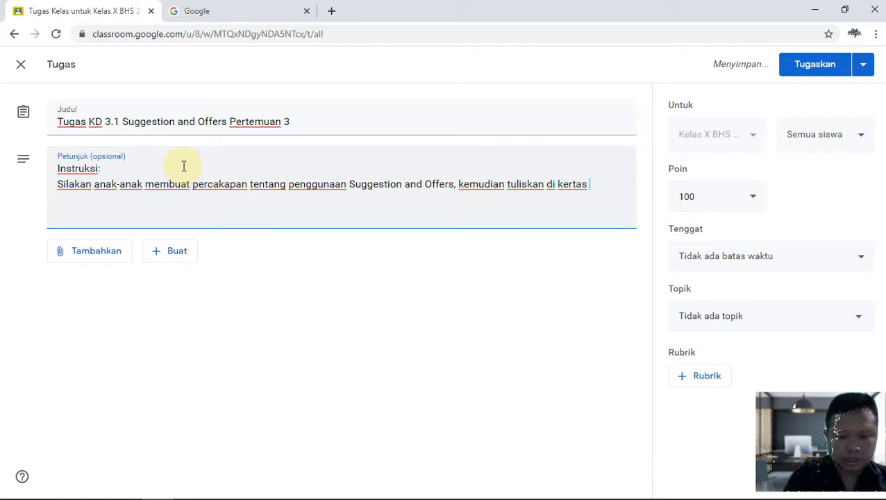
pyautogui.write('lampiram ')
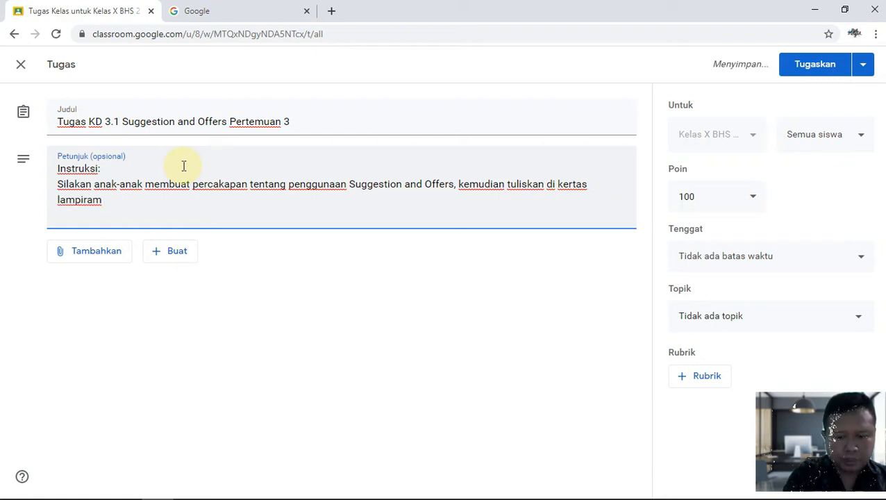
# Finish the instruction sentence with "kemudian foto dan unggah di link google form dibawah ini !".
pyautogui.write('kemudian foti')
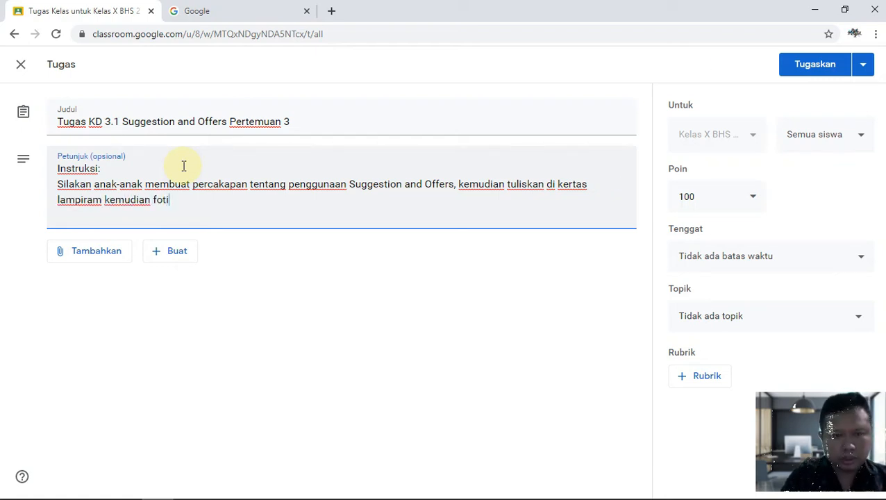
pyautogui.press('BackSpace')
pyautogui.write('o d')
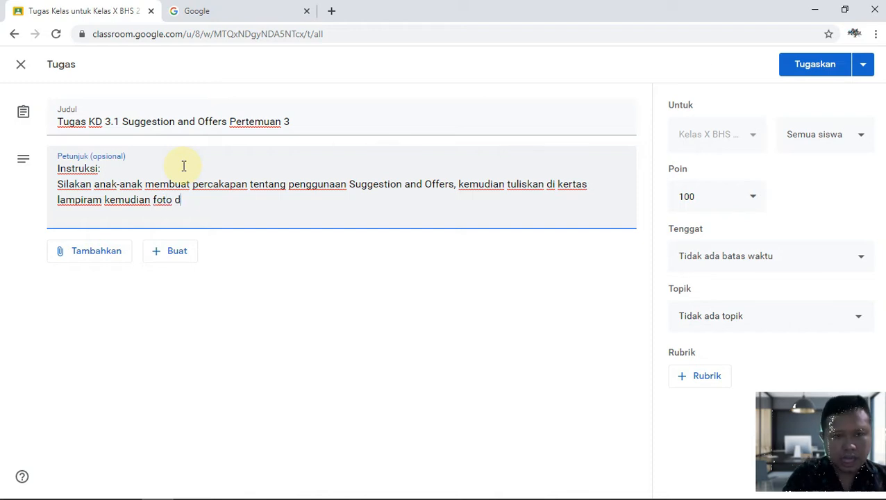
pyautogui.write('an ung')
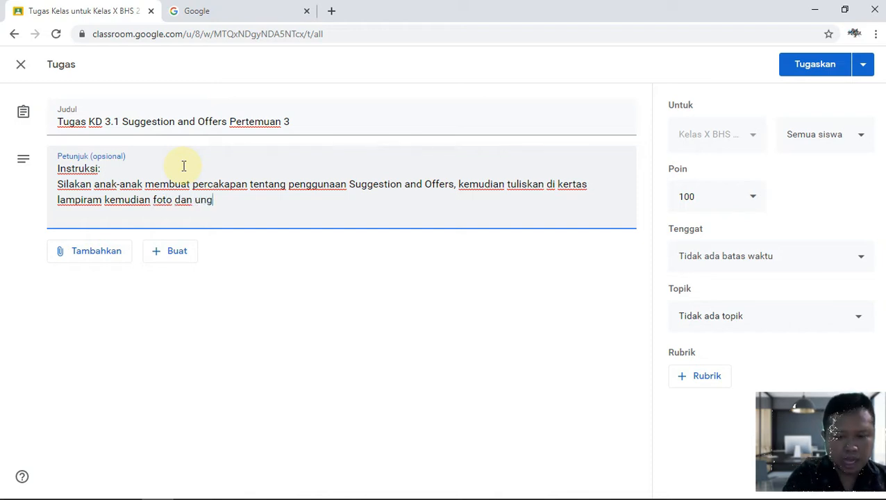
pyautogui.write('gah di link')
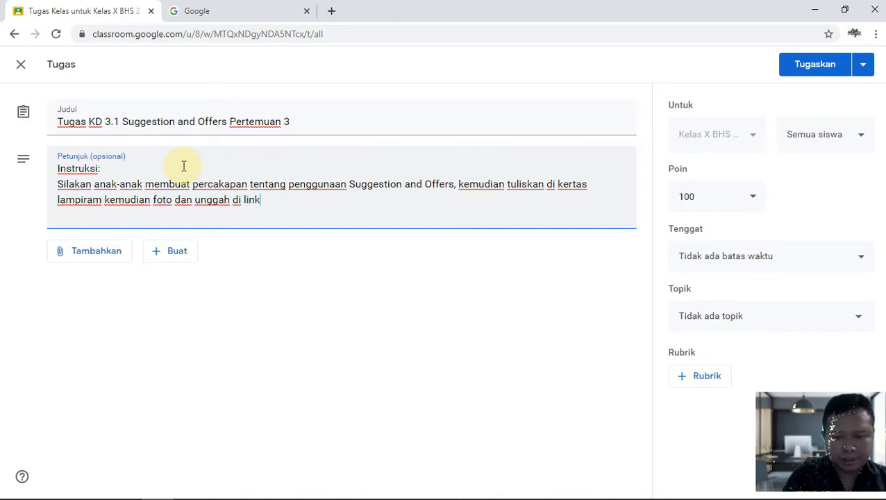
pyautogui.write(' google form ')
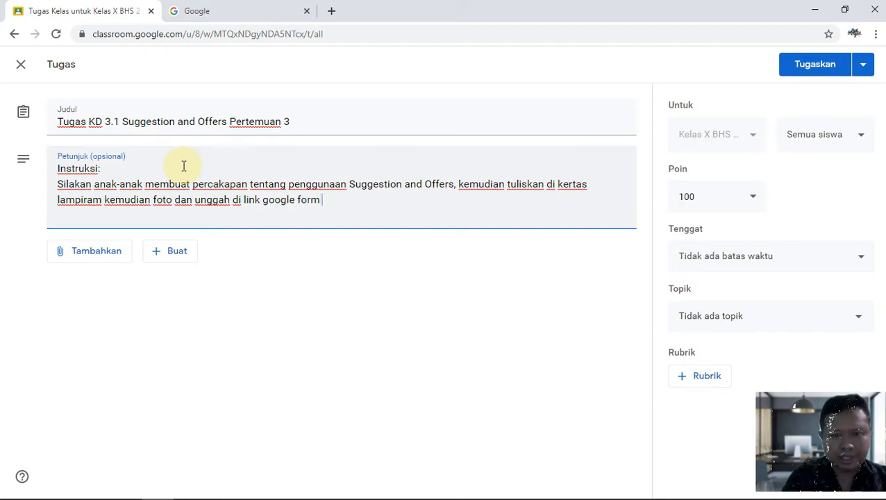
pyautogui.write('dibawah ini !')
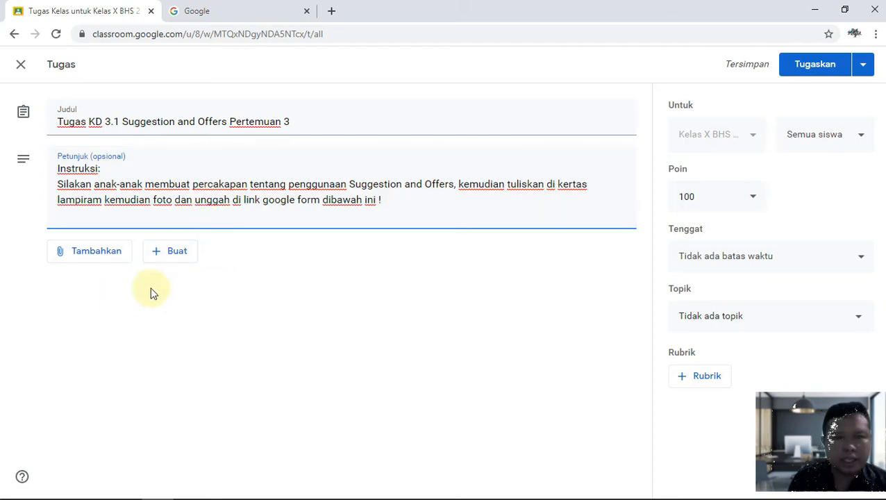
pyautogui.click(110, 256)
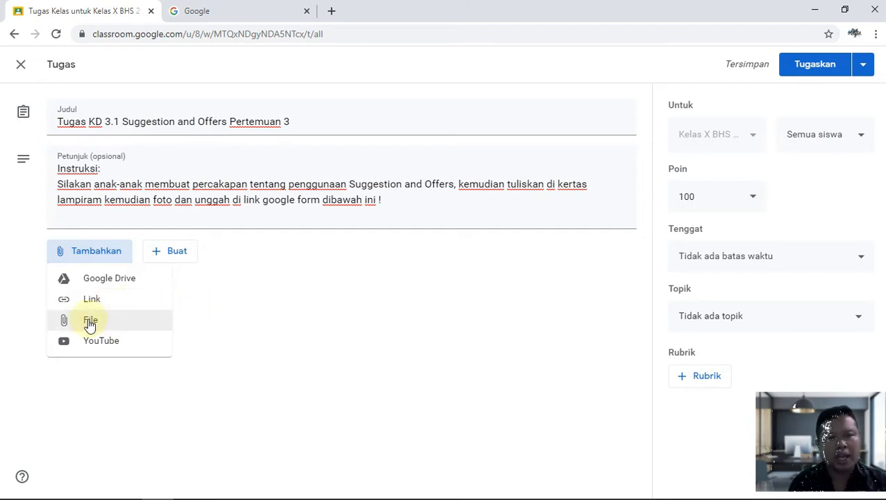
pyautogui.click(119, 346)
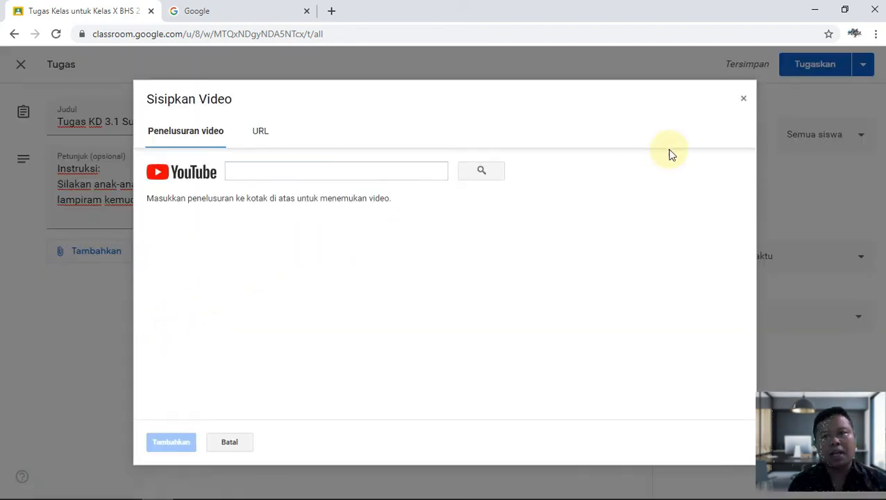
pyautogui.click(743, 98)
pyautogui.click(171, 257)
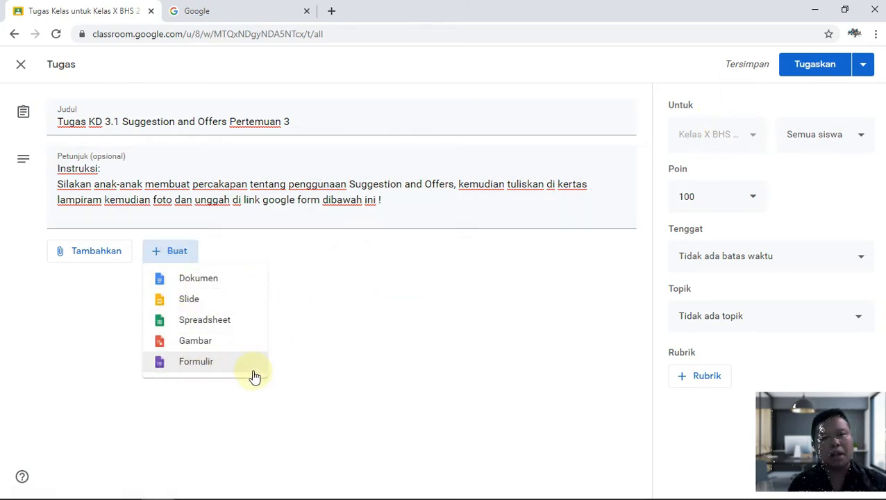
pyautogui.click(323, 365)
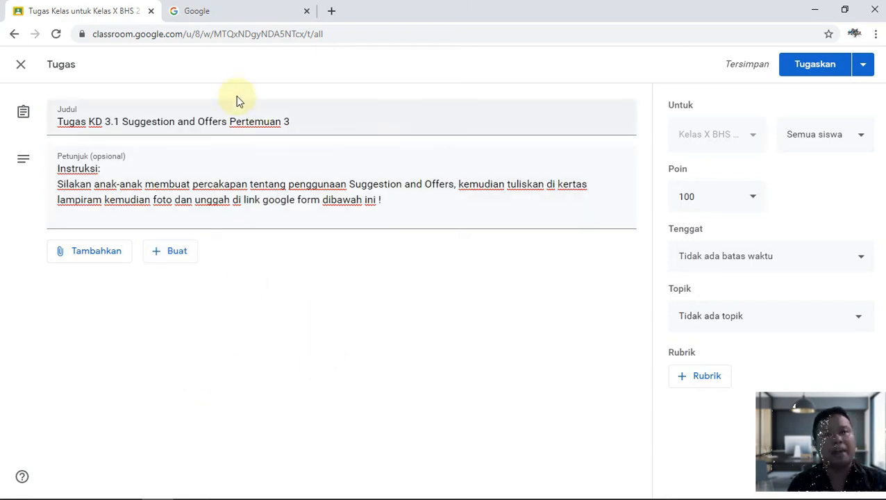
# Switch to the Google page, open Gmail there and look through the list of signed-in accounts.
pyautogui.click(222, 14)
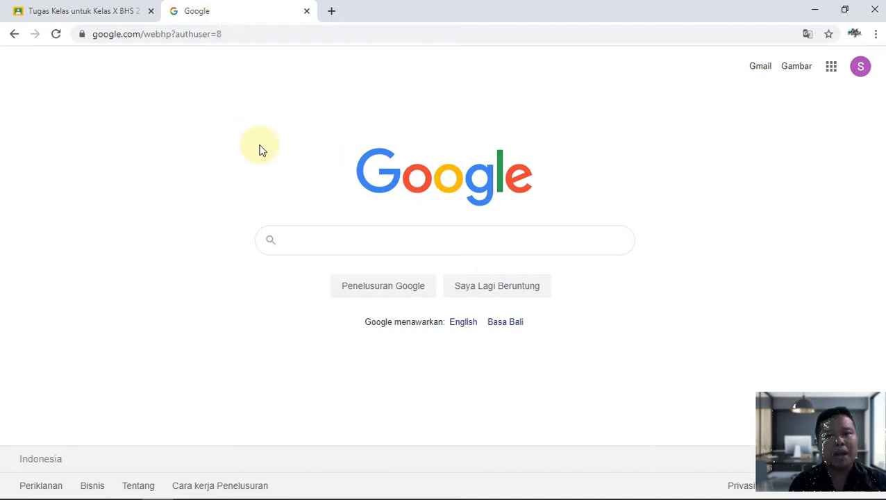
pyautogui.click(755, 68)
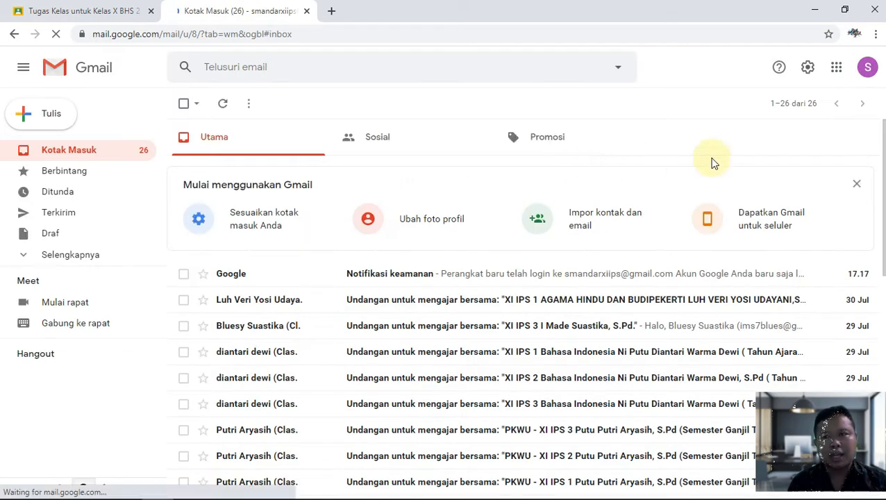
pyautogui.click(869, 68)
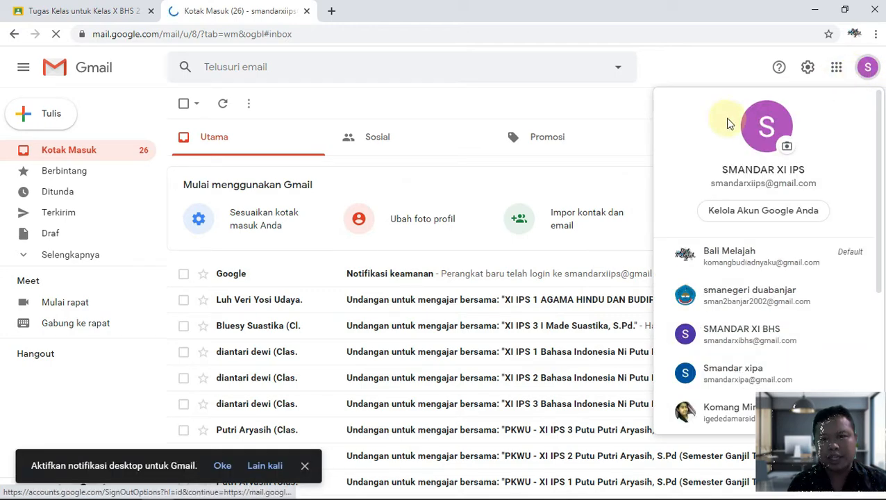
pyautogui.scroll(-3, 724, 264)
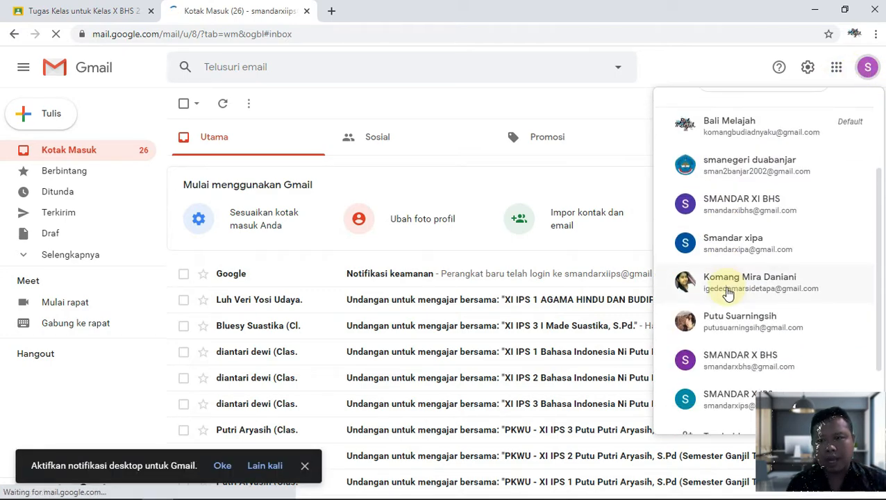
pyautogui.scroll(3, 712, 277)
# Open Google Drive for the signed-in class account and close the Gmail page.
pyautogui.click(838, 79)
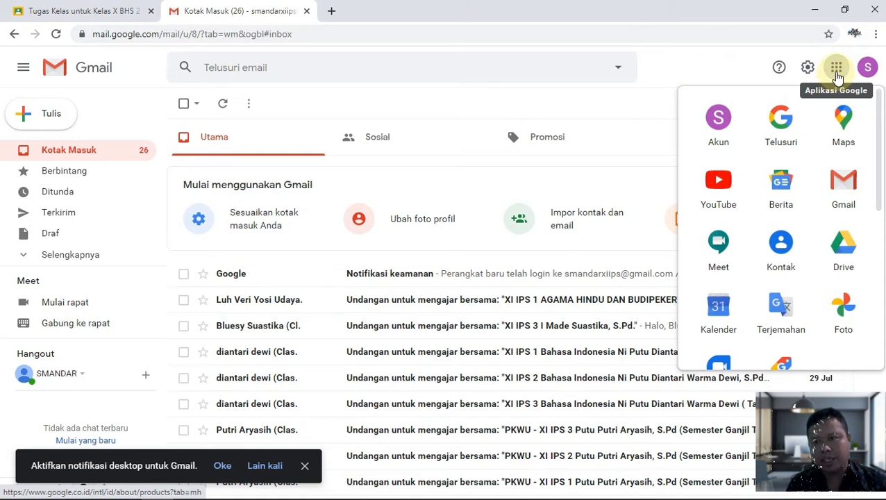
pyautogui.click(844, 264)
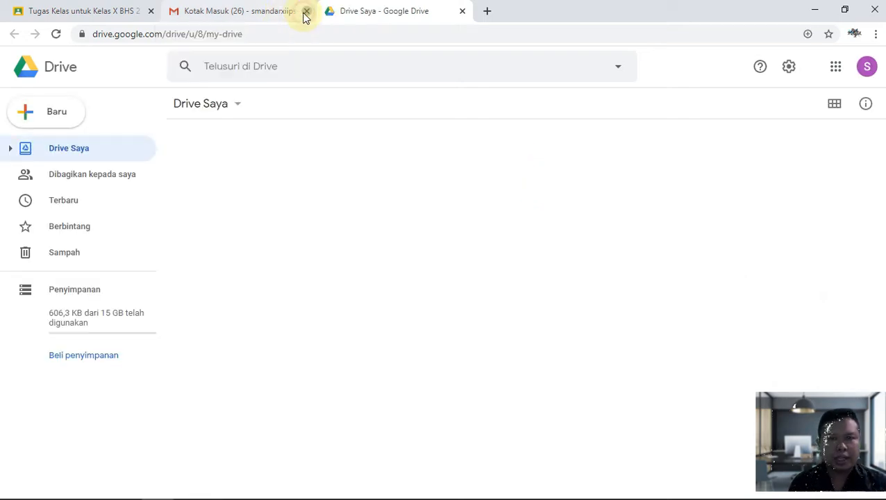
pyautogui.click(306, 12)
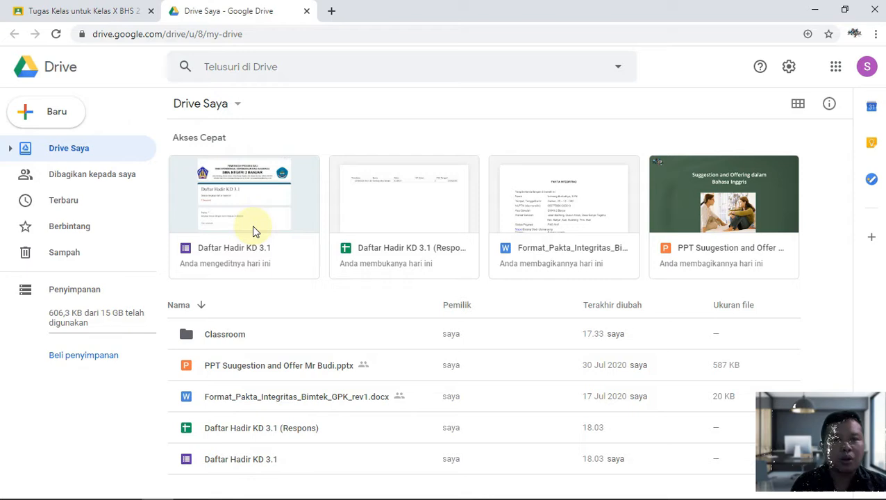
# Create a new blank Google Form in My Drive.
pyautogui.click(67, 120)
pyautogui.moveTo(75, 271)
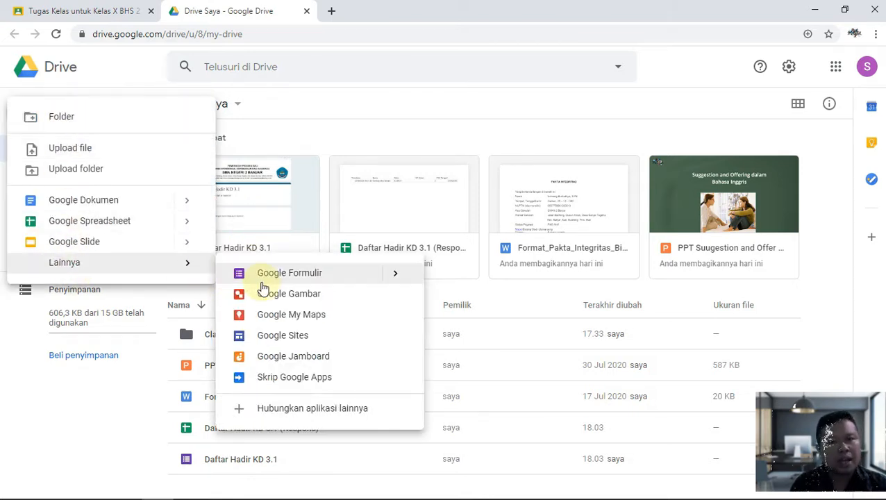
pyautogui.click(268, 282)
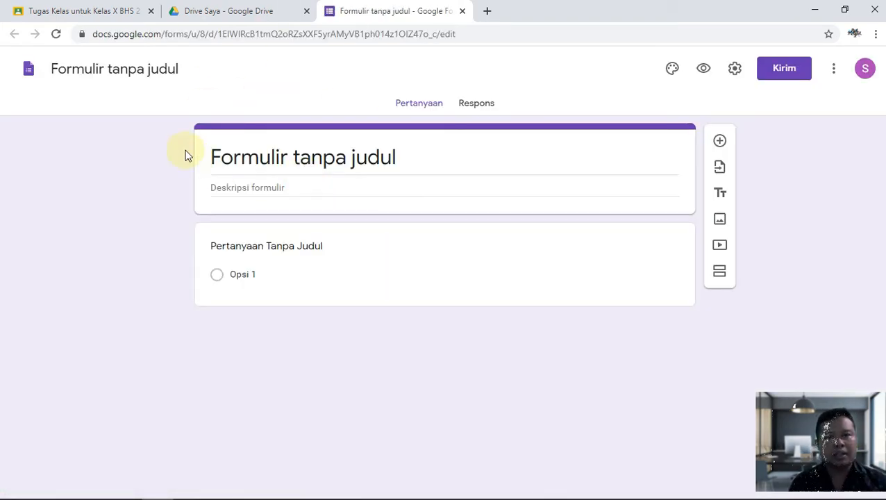
# Name the form file "UPload Tugas Suggestion and Offers".
pyautogui.click(174, 72)
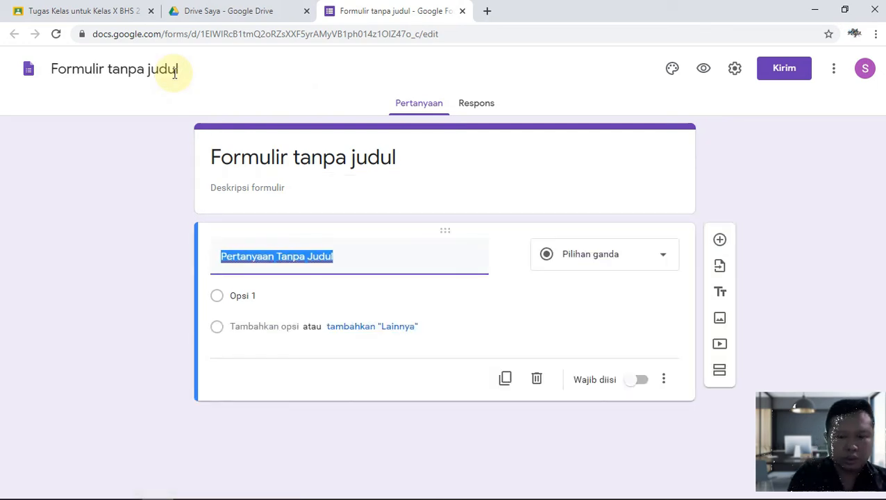
pyautogui.write('Uolo')
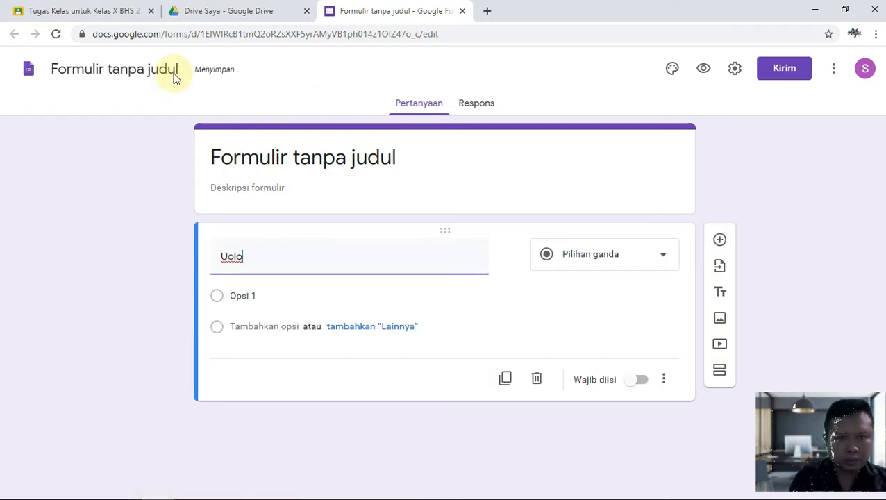
pyautogui.click(175, 74)
pyautogui.write('UPload')
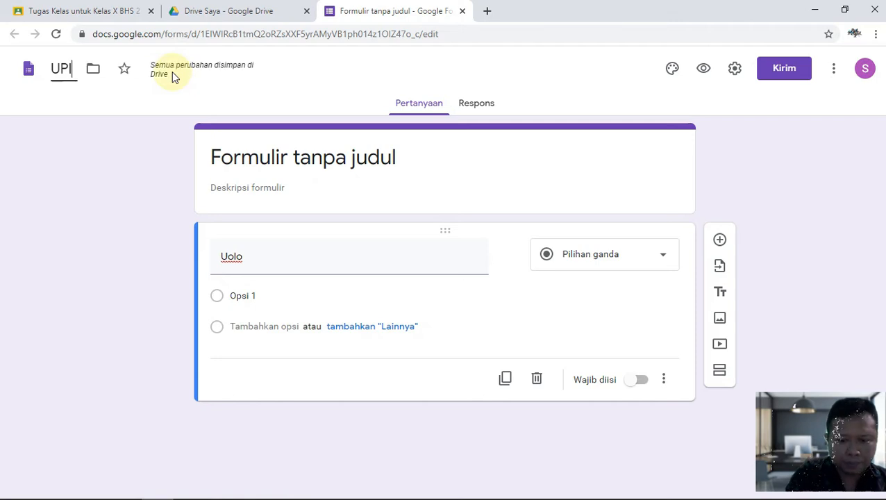
pyautogui.press('BackSpace')
pyautogui.press('BackSpace')
pyautogui.press('BackSpace')
pyautogui.press('BackSpace')
pyautogui.write('load Tugas')
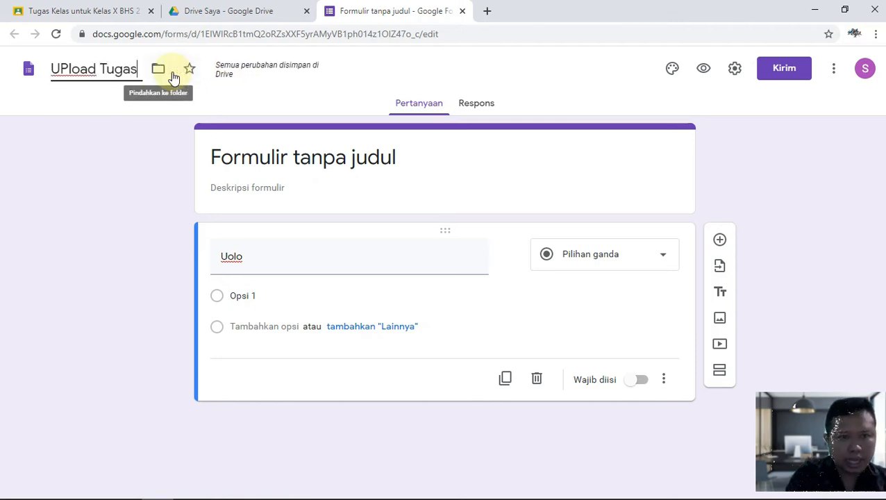
pyautogui.write(' TE')
pyautogui.press('BackSpace')
pyautogui.press('BackSpace')
pyautogui.write('Suggestion and Offers')
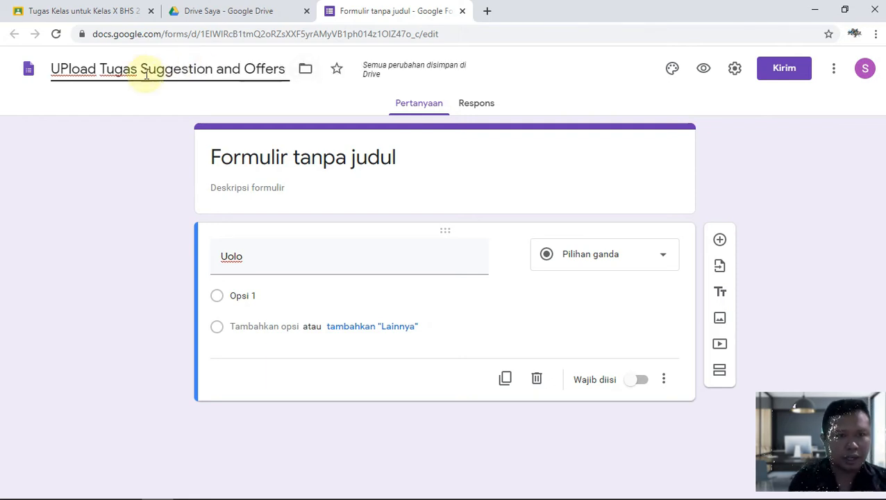
# Put "Tempat" in front of the form's file name and carry the full name over to the form heading.
pyautogui.moveTo(97, 69); pyautogui.dragTo(52, 60)
pyautogui.write('UPload')
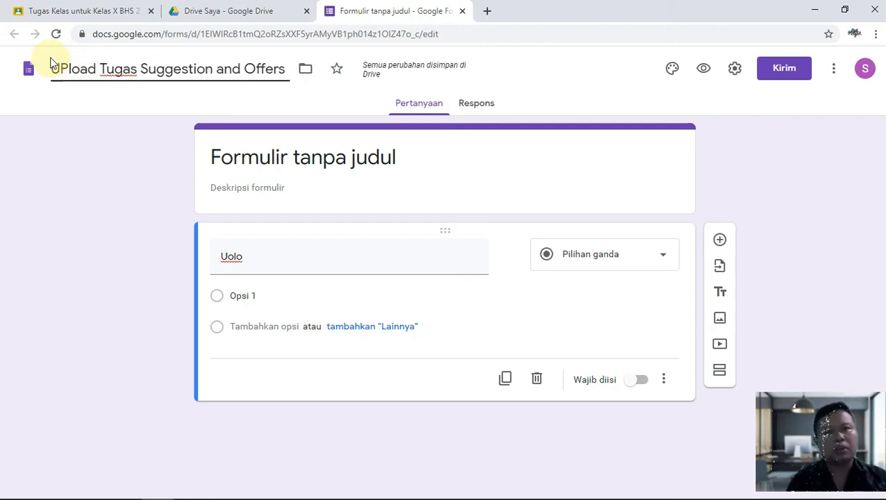
pyautogui.click(53, 66)
pyautogui.write('tempat')
pyautogui.click(56, 69)
pyautogui.press('BackSpace')
pyautogui.write('T')
pyautogui.click(281, 180)
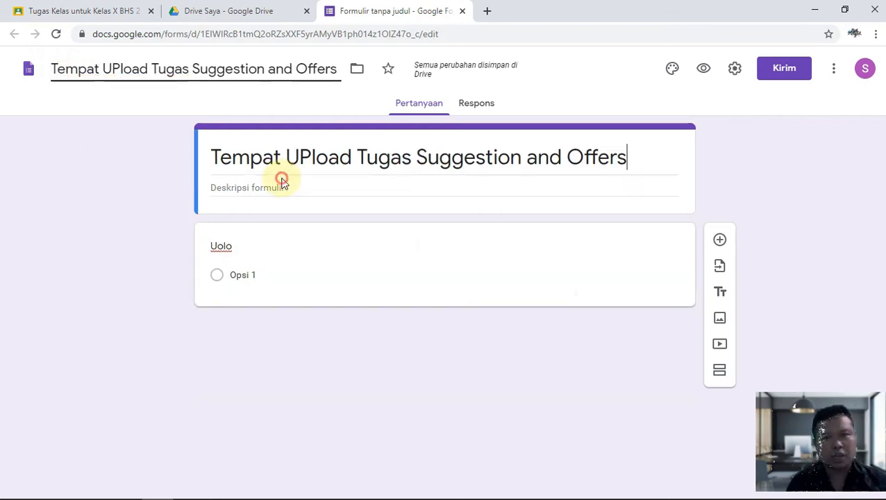
# Correct "UPload" to "Upload" in the form heading and enter the form description "Silaka lengkapi identitas".
pyautogui.click(312, 157)
pyautogui.press('BackSpace')
pyautogui.write('p')
pyautogui.click(340, 192)
pyautogui.write('Silaka')
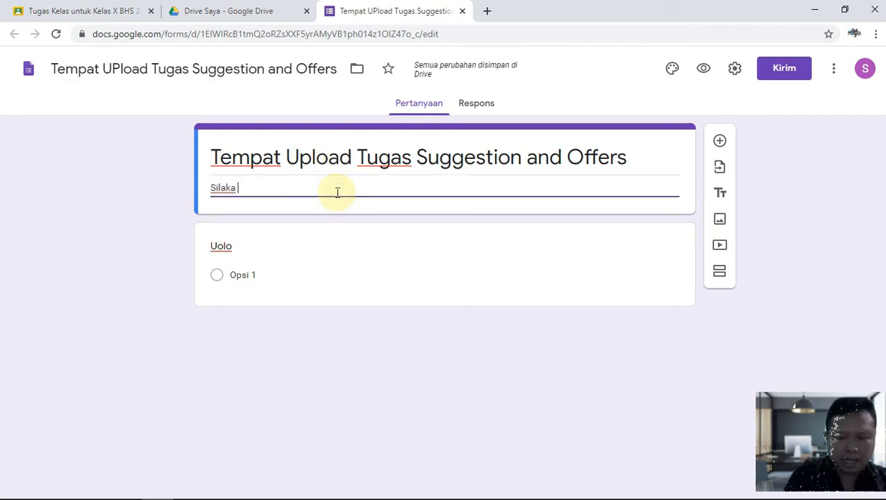
pyautogui.write(' lengkapi identitas')
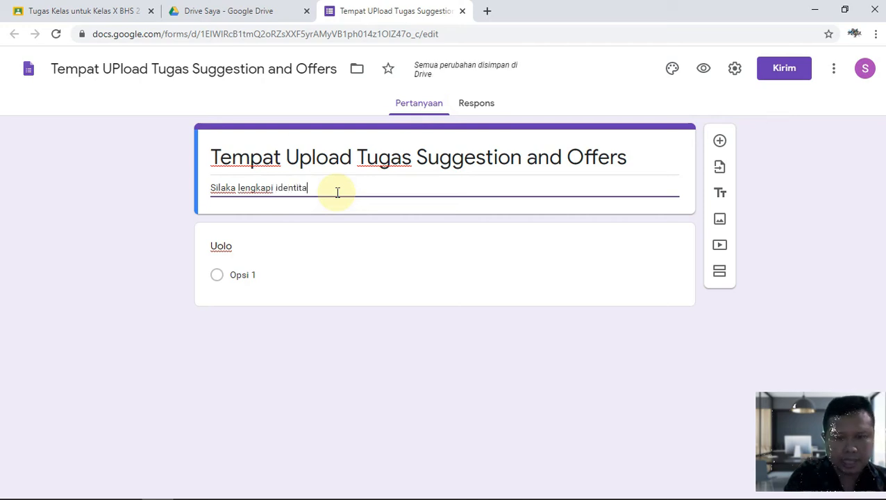
# Turn the first question into a required short-answer question titled "Nama:".
pyautogui.click(339, 250)
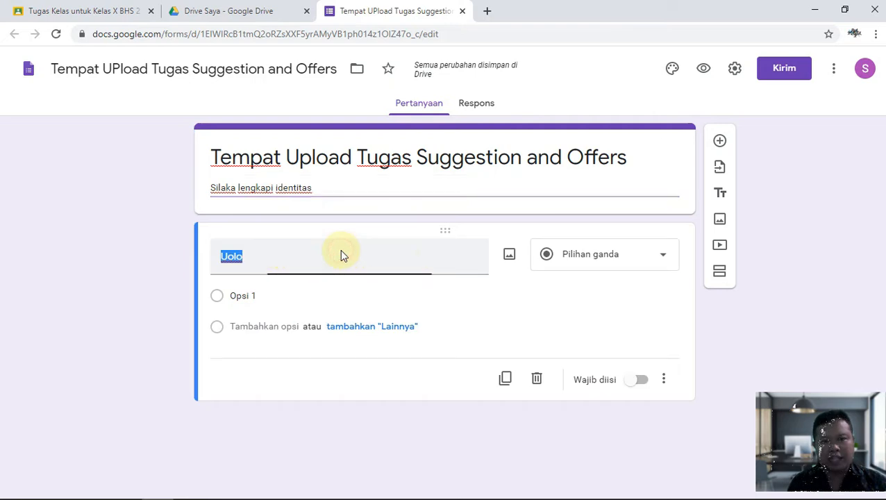
pyautogui.click(643, 256)
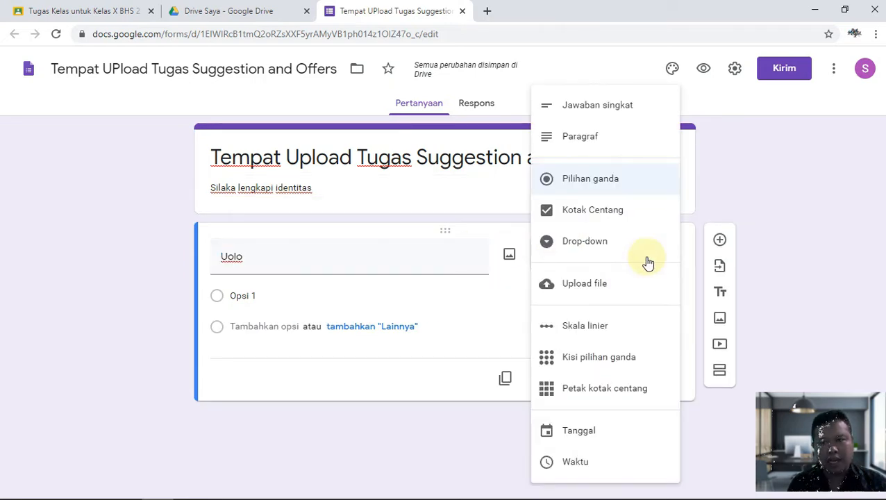
pyautogui.click(608, 119)
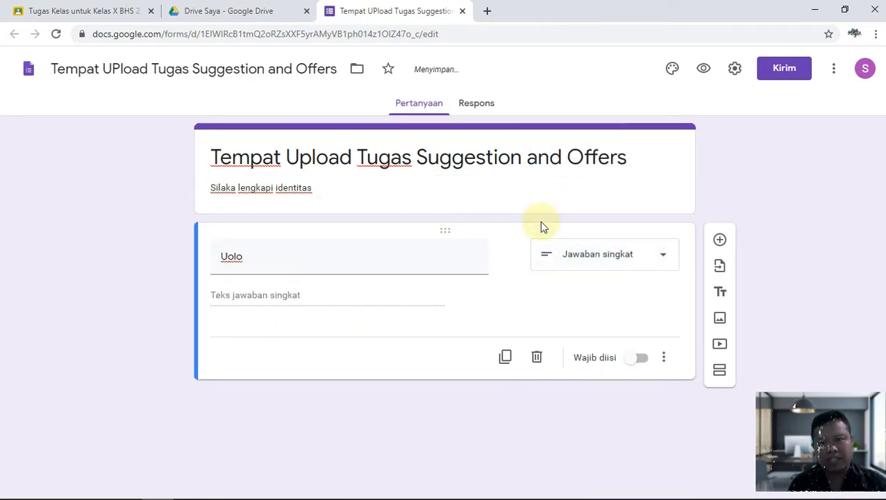
pyautogui.doubleClick(372, 265)
pyautogui.write('Nama:')
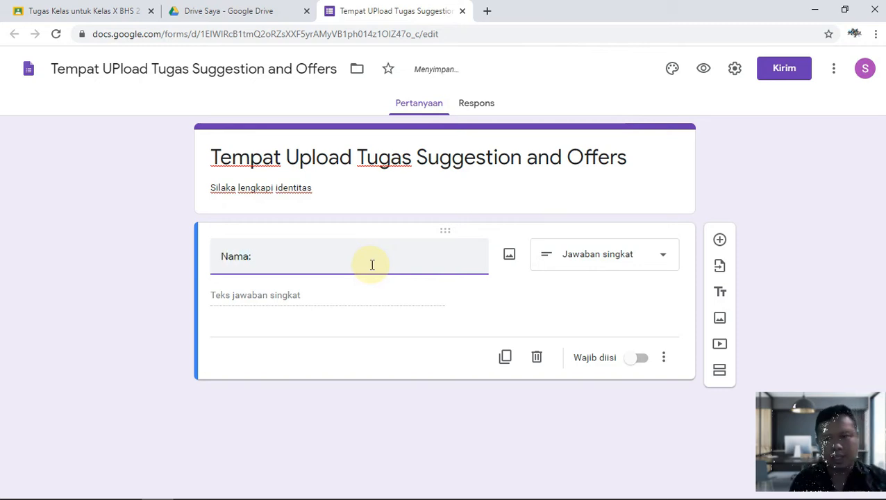
pyautogui.click(640, 358)
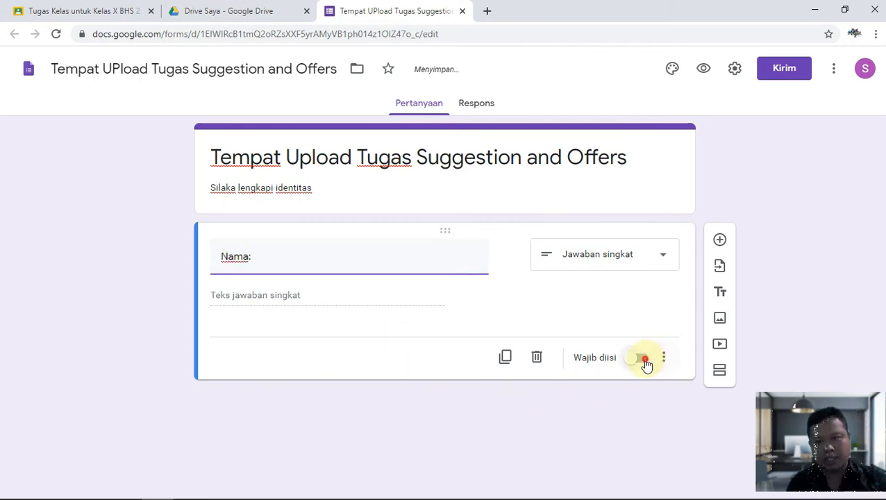
# Add the description "Silakan lengkapi nama lengkap!" to the Nama question.
pyautogui.click(664, 358)
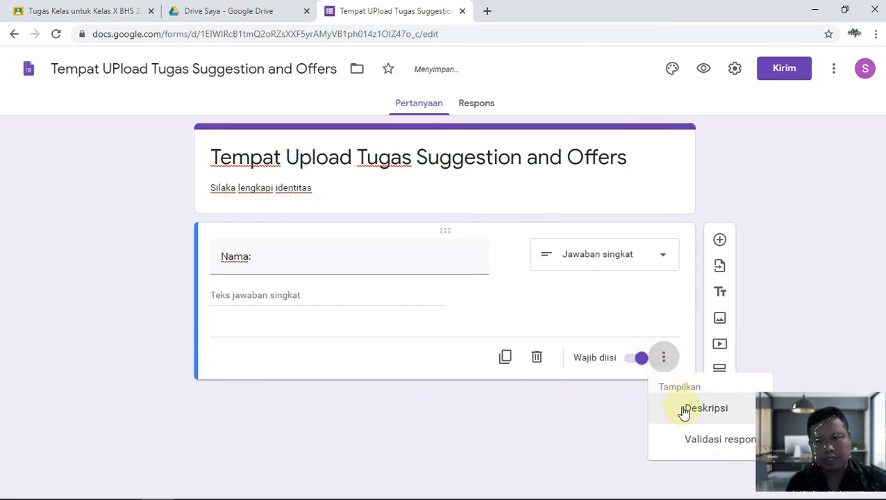
pyautogui.click(683, 411)
pyautogui.write('Silakan')
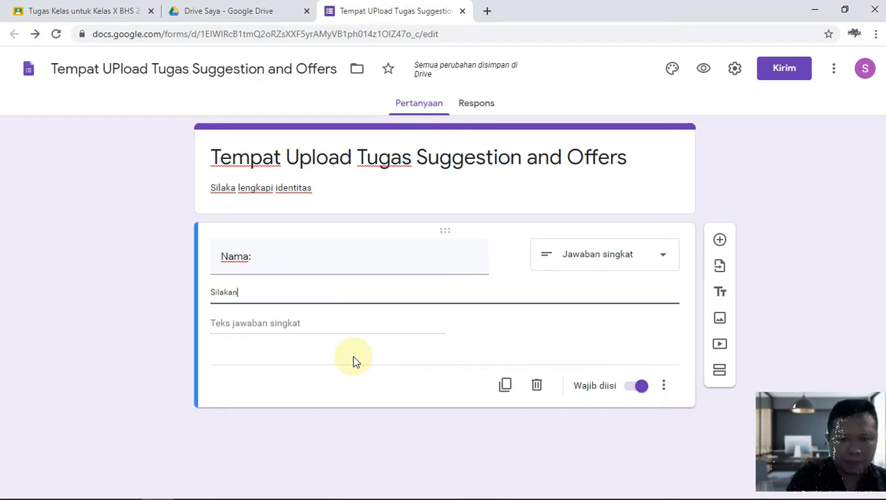
pyautogui.write(' lengka')
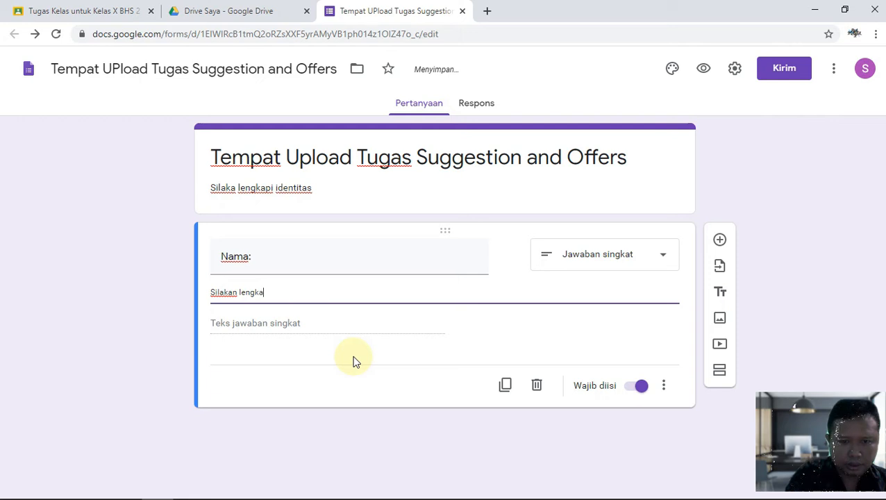
pyautogui.write('pi nama lengkap!')
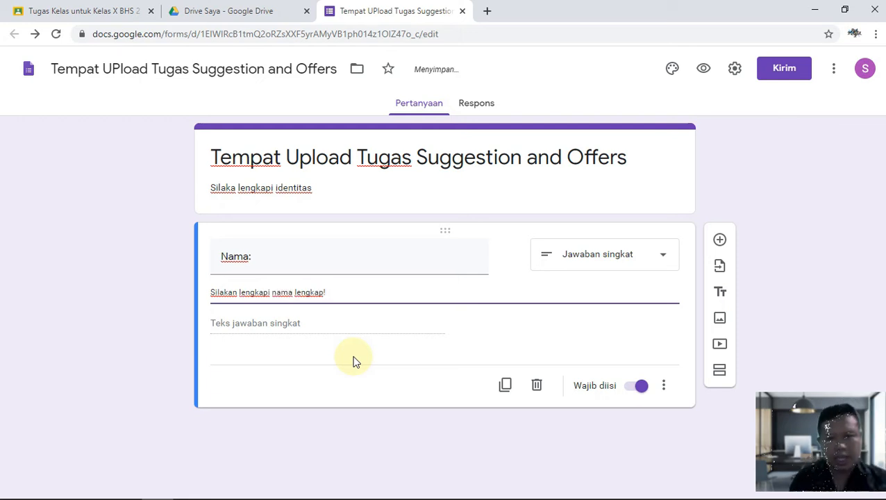
# Add a second question titled "No Absen" below the Nama question.
pyautogui.click(721, 241)
pyautogui.write('NO')
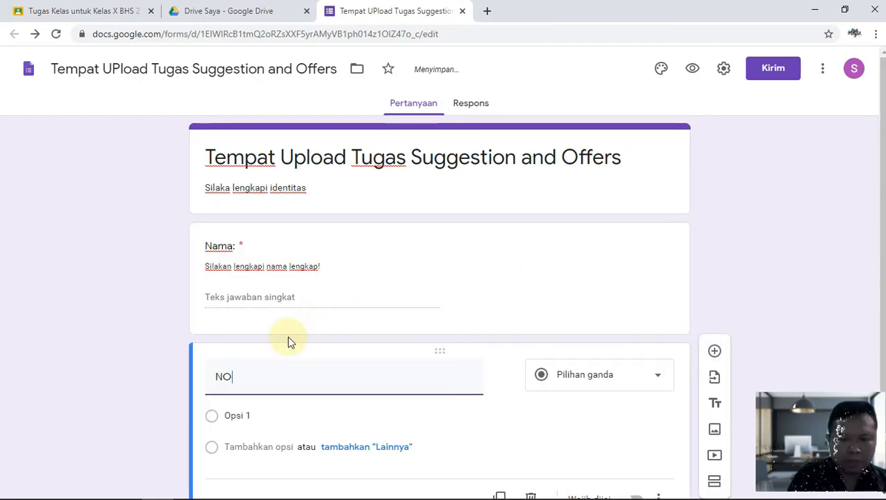
pyautogui.press('BackSpace')
pyautogui.write('o Absen')
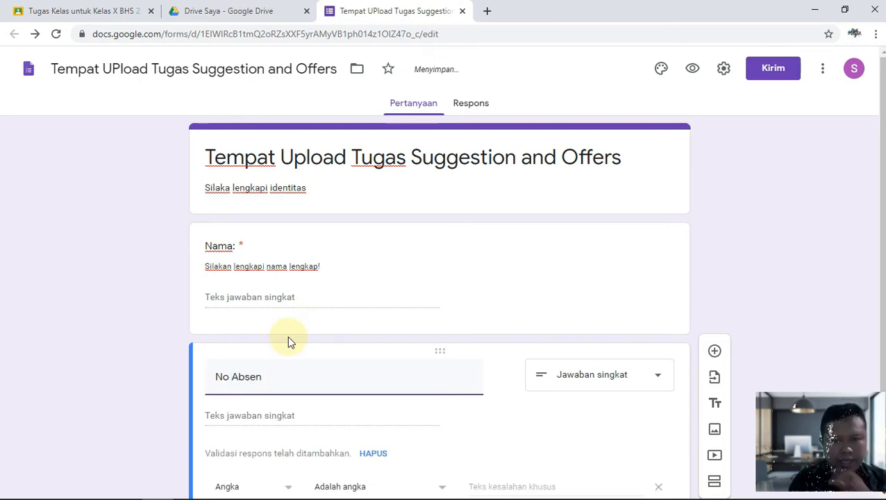
# Set the No Absen question to short answer and remove its number response validation.
pyautogui.scroll(-1, 487, 353)
pyautogui.click(645, 315)
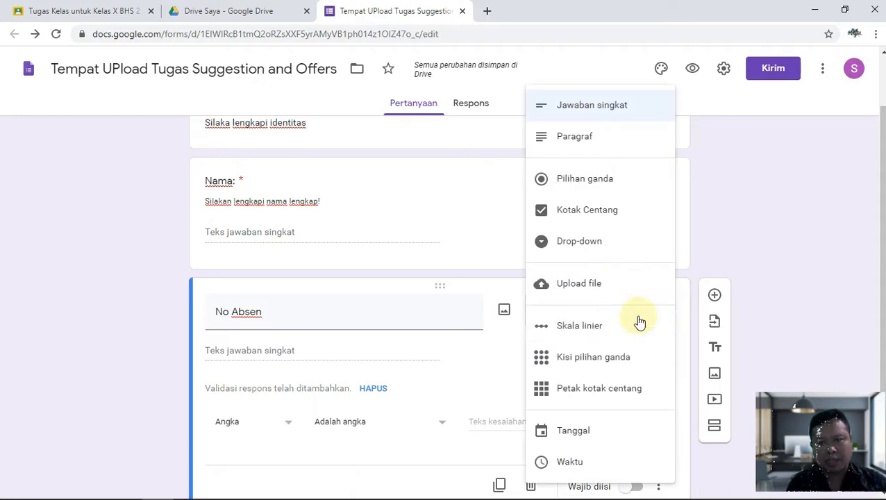
pyautogui.click(580, 109)
pyautogui.scroll(-1, 389, 389)
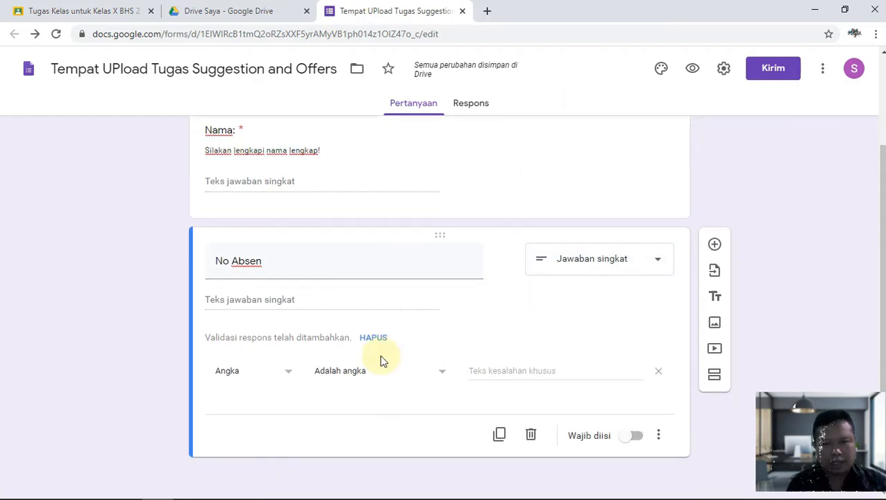
pyautogui.click(376, 338)
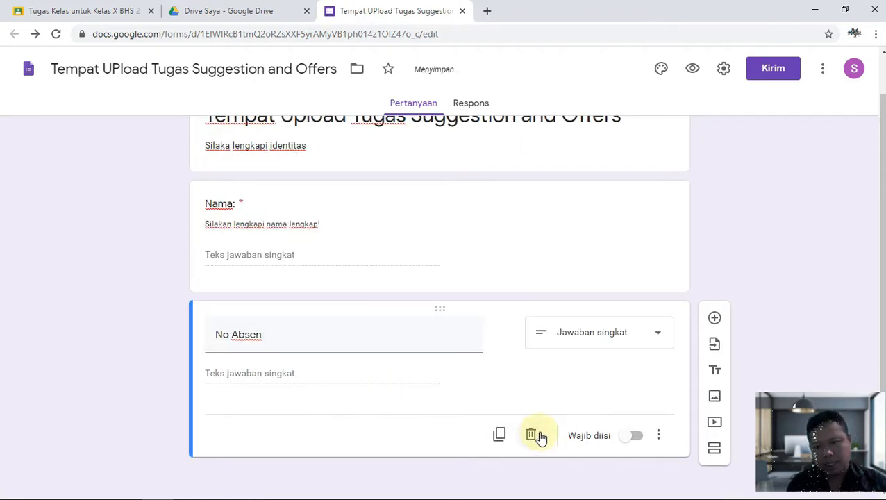
# Add the description "Silakan lengkapi No Absen!" to the No Absen question and make the question required.
pyautogui.click(656, 436)
pyautogui.click(701, 436)
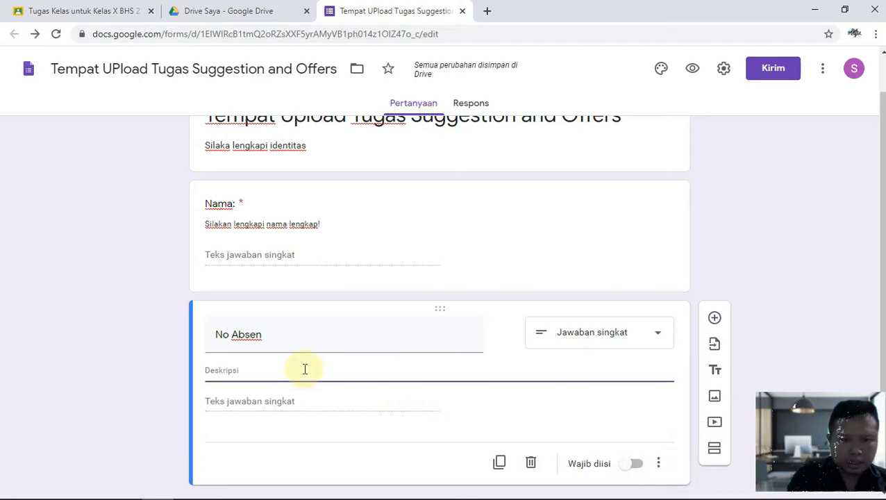
pyautogui.write('si')
pyautogui.press('BackSpace')
pyautogui.press('BackSpace')
pyautogui.write('s')
pyautogui.press('BackSpace')
pyautogui.write('s')
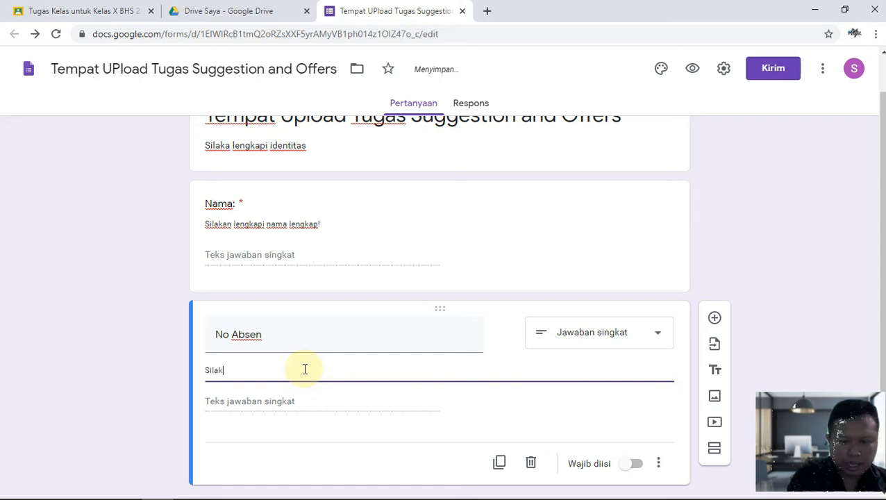
pyautogui.write('ilakan lengkapi N')
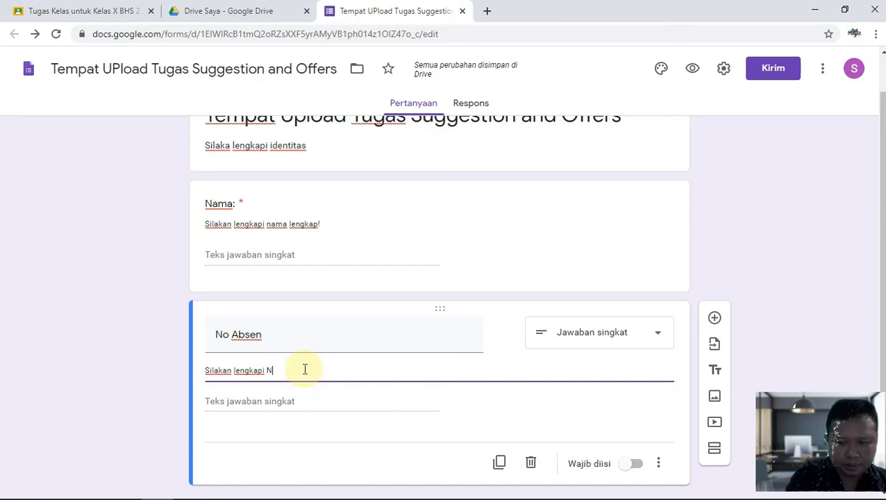
pyautogui.write('o Absen')
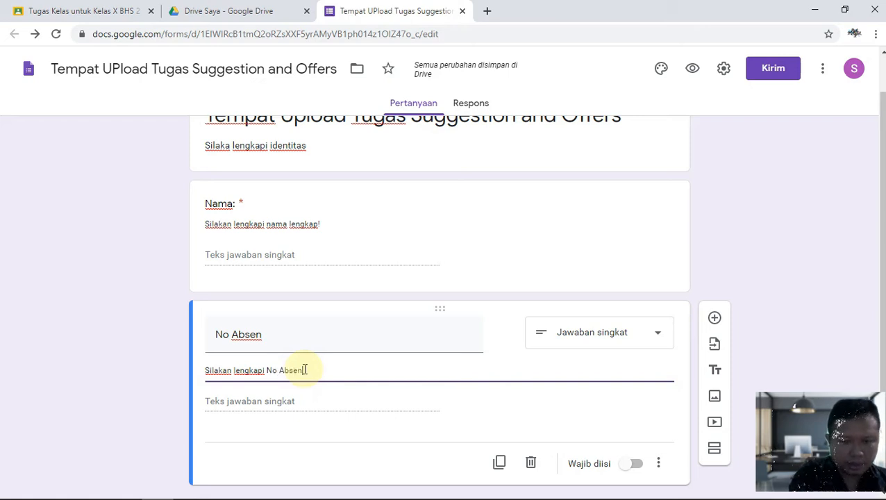
pyautogui.write('!')
pyautogui.click(636, 463)
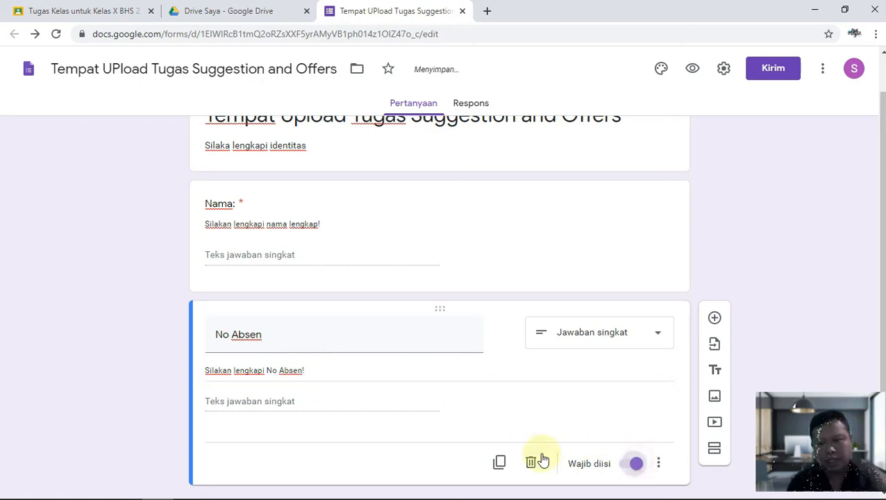
# Add a third question below No Absen with multiple choice as its answer type.
pyautogui.click(714, 292)
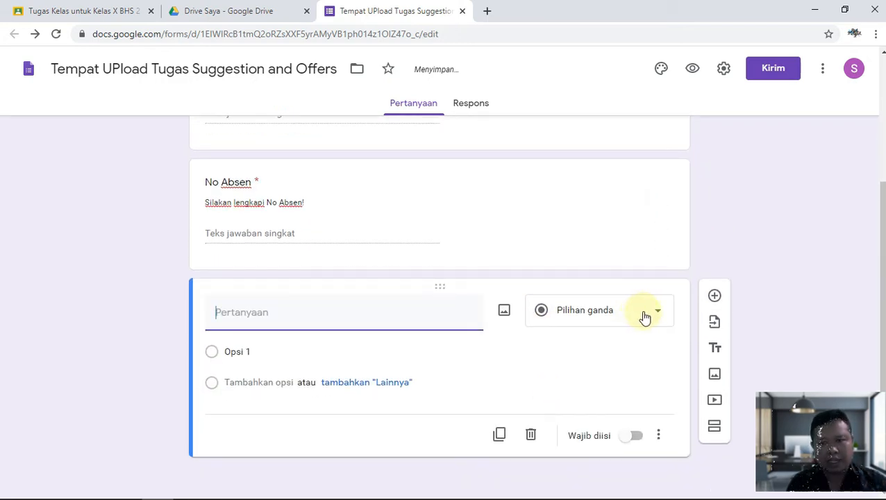
pyautogui.click(645, 317)
pyautogui.click(601, 185)
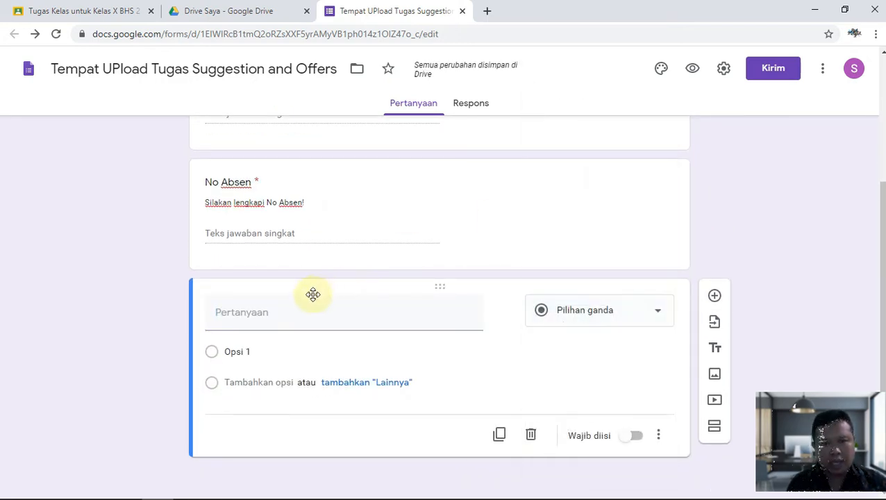
# Title the third question "Kelas :".
pyautogui.click(278, 316)
pyautogui.write('Pilih')
pyautogui.write(' Ke:la')
pyautogui.press('BackSpace')
pyautogui.press('BackSpace')
pyautogui.press('BackSpace')
pyautogui.press('BackSpace')
pyautogui.press('BackSpace')
pyautogui.press('BackSpace')
pyautogui.press('BackSpace')
pyautogui.press('BackSpace')
pyautogui.press('BackSpace')
pyautogui.write('Kelas :')
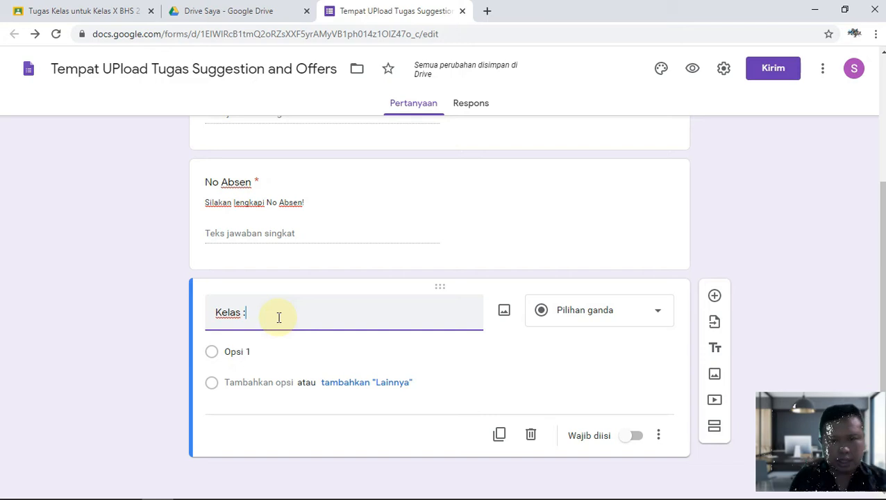
# Add the description "Silakan pilih kelas !" to the Kelas question.
pyautogui.click(658, 435)
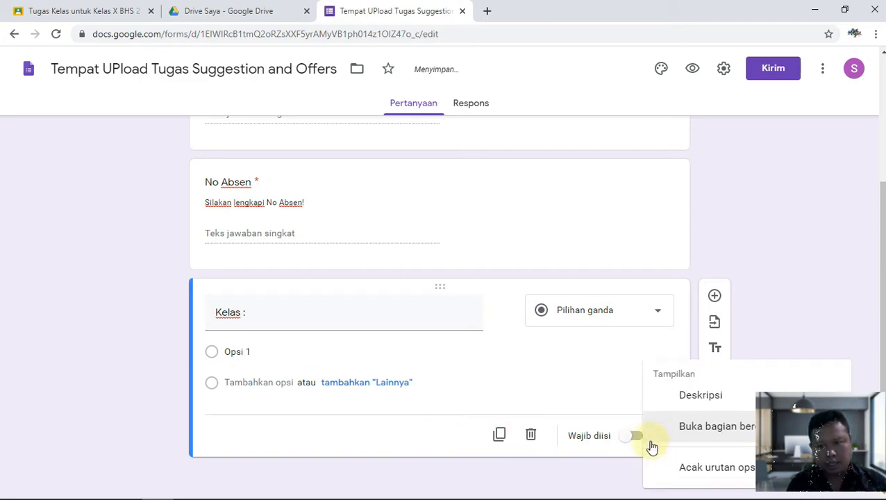
pyautogui.click(701, 396)
pyautogui.write('Sil')
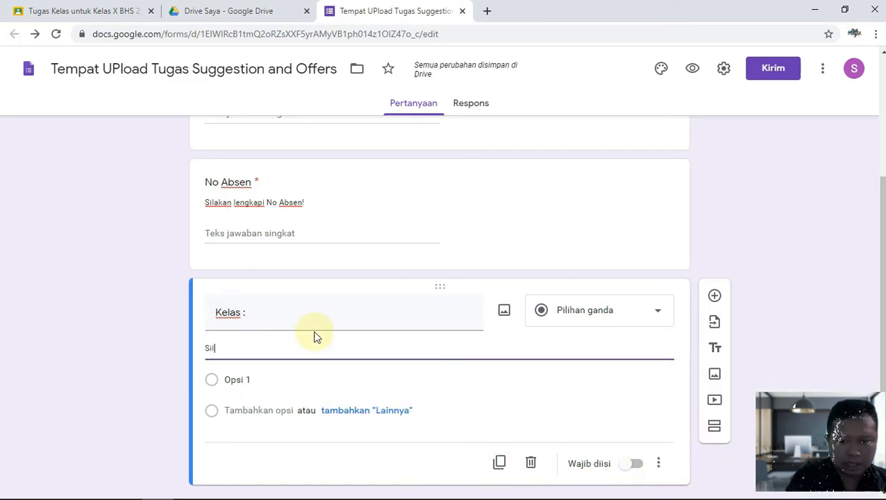
pyautogui.write('akan pilih kelas !')
# Enter "XI MIPA 1" and "XI MIPA 2" as the first two answer options of the Kelas question.
pyautogui.click(239, 379)
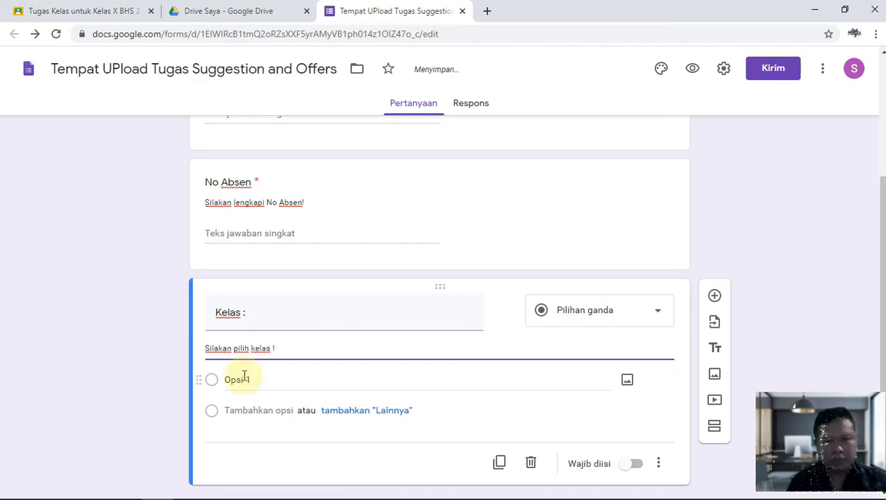
pyautogui.write('XI')
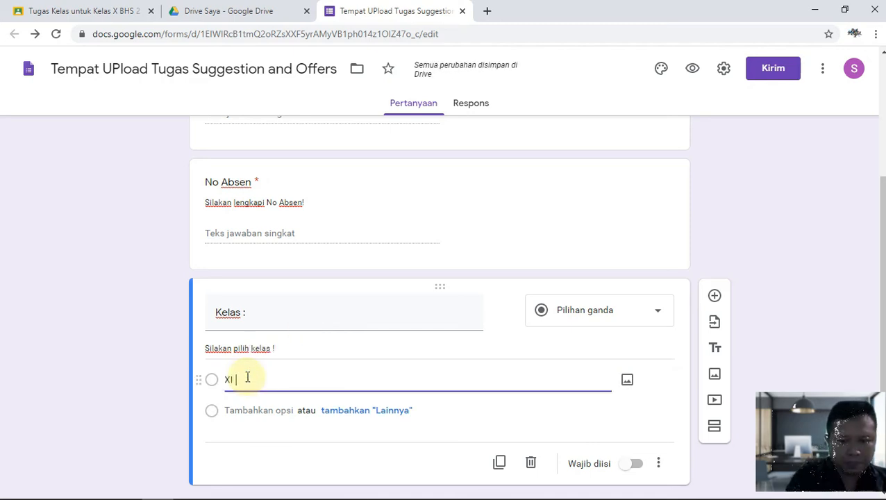
pyautogui.write(' IPA 1')
pyautogui.press('Return')
pyautogui.write('X')
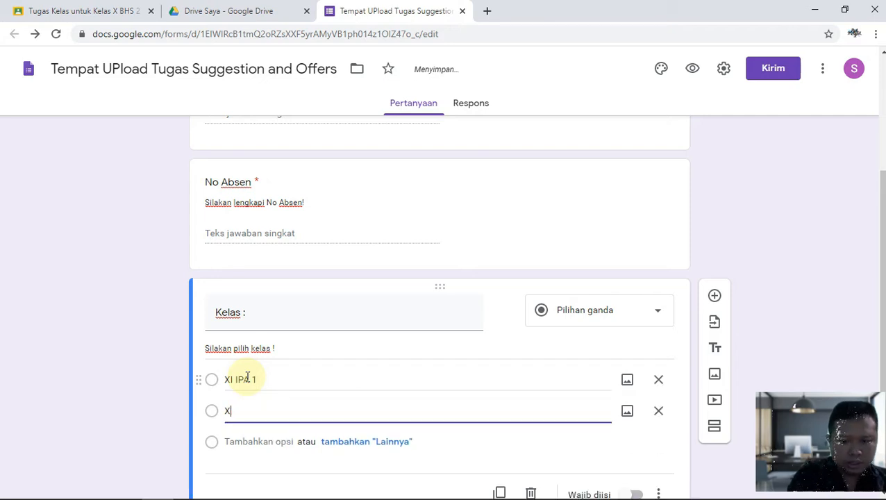
pyautogui.tripleClick(238, 376)
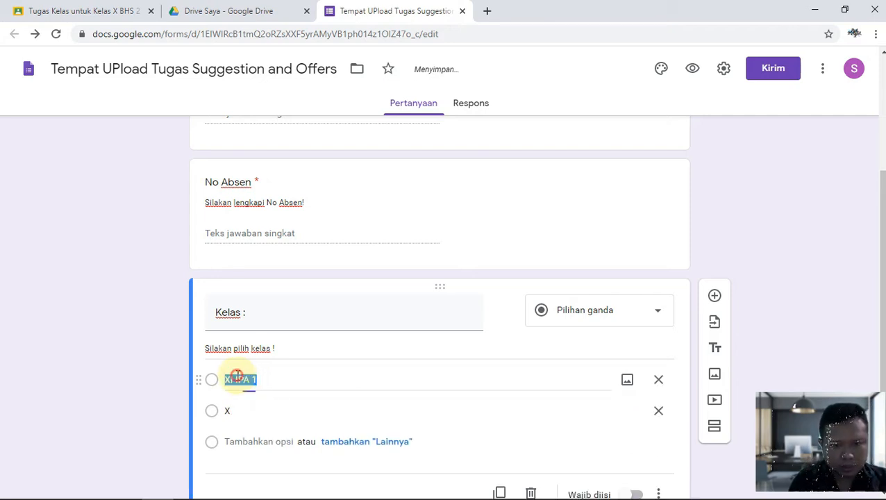
pyautogui.write('XI MIPA 1')
pyautogui.doubleClick(246, 416)
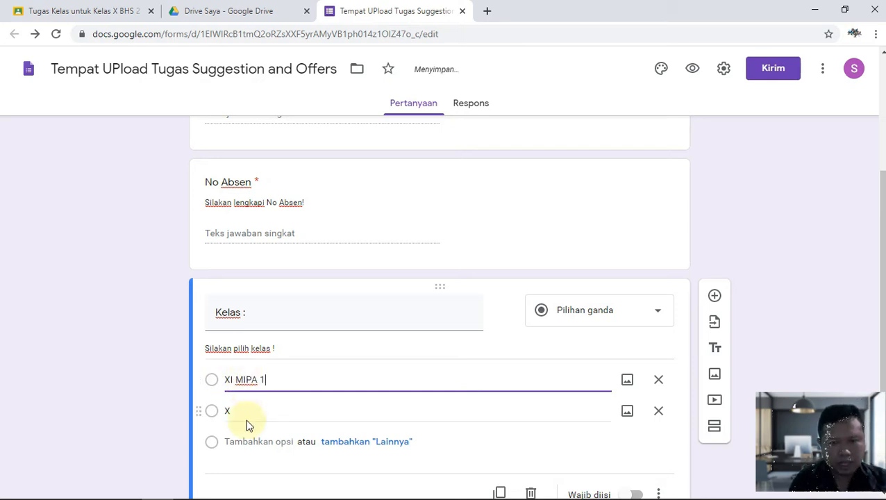
pyautogui.write('XI M')
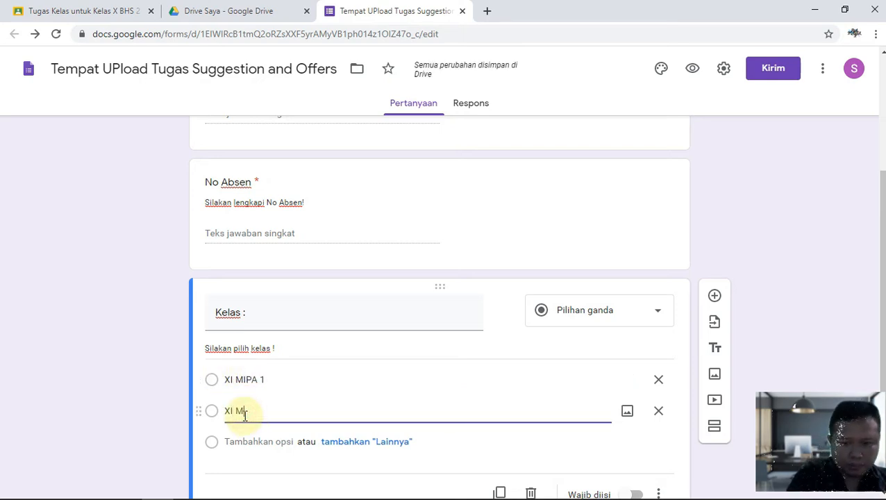
pyautogui.write('IPA 2')
# Add the answer options "XI BHS 1" and "XI BHS 2" below XI MIPA 2.
pyautogui.press('Return')
pyautogui.write('X')
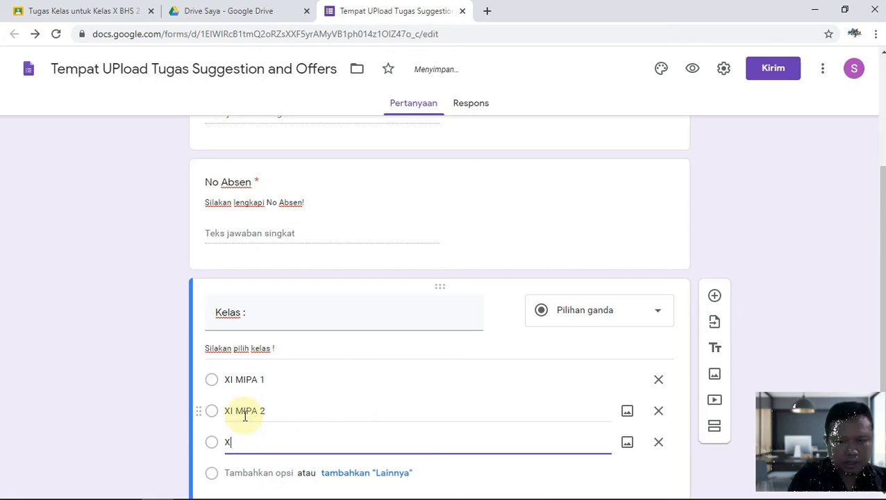
pyautogui.write('I BHS 1')
pyautogui.press('Return')
pyautogui.write('XI B')
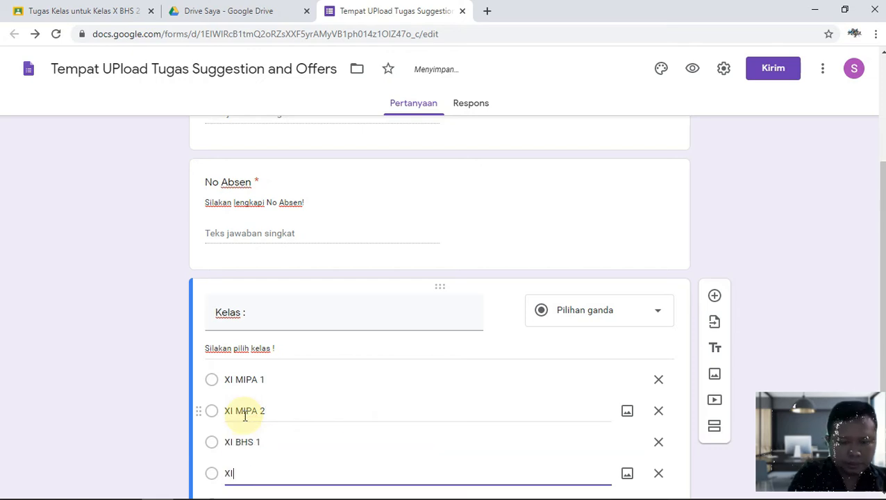
pyautogui.write('HS')
pyautogui.press('Return')
pyautogui.write('2')
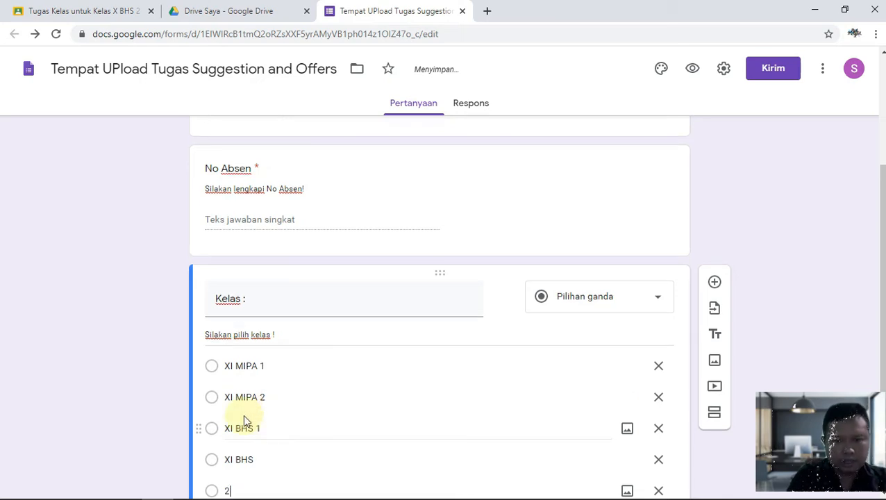
pyautogui.tripleClick(265, 462)
pyautogui.click(265, 462)
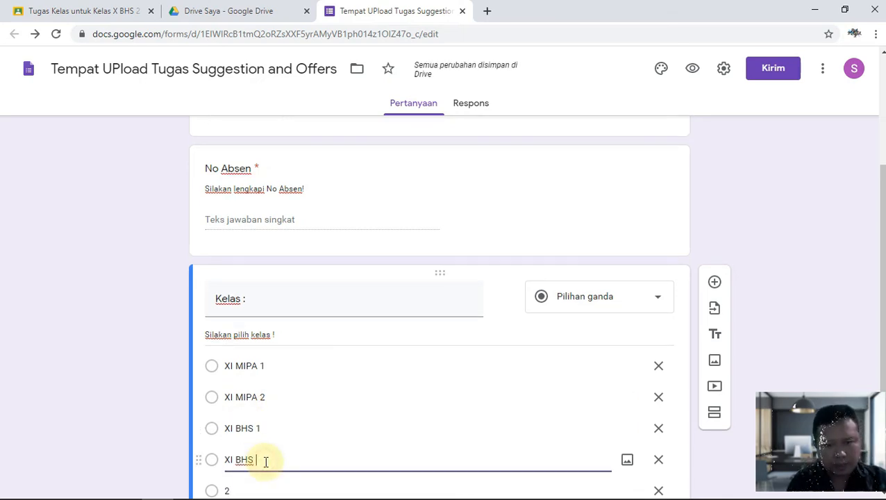
pyautogui.write('2')
# Add the options "XI IPS 1" and "XI IPS 2" below XI BHS 2 and make the Kelas question required.
pyautogui.press('Return')
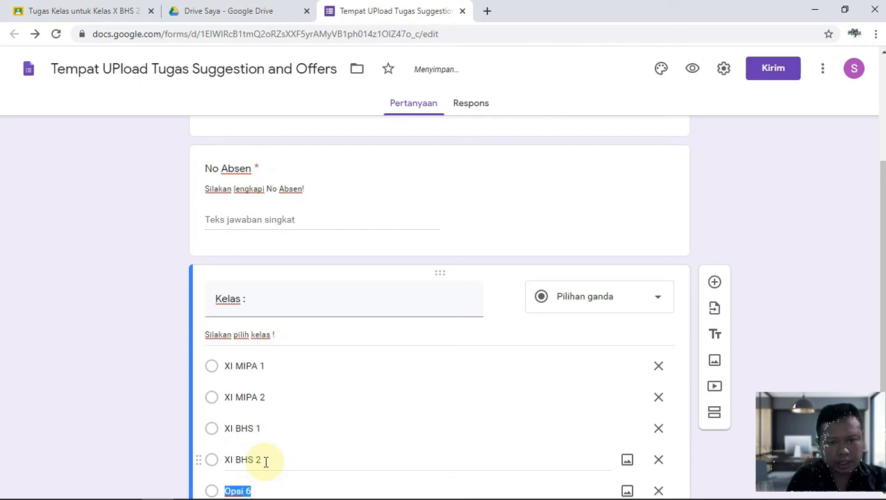
pyautogui.scroll(-2, 325, 455)
pyautogui.write('XI IPS 1')
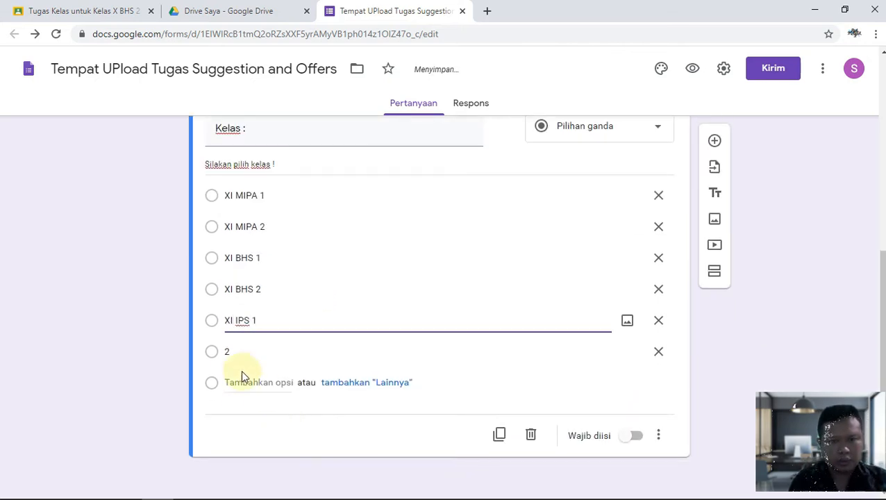
pyautogui.click(227, 352)
pyautogui.write('XI')
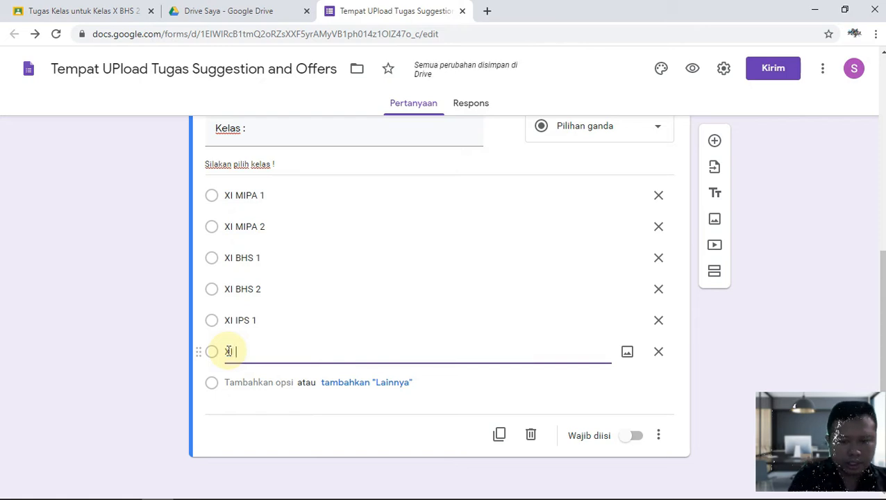
pyautogui.write(' IPS 2')
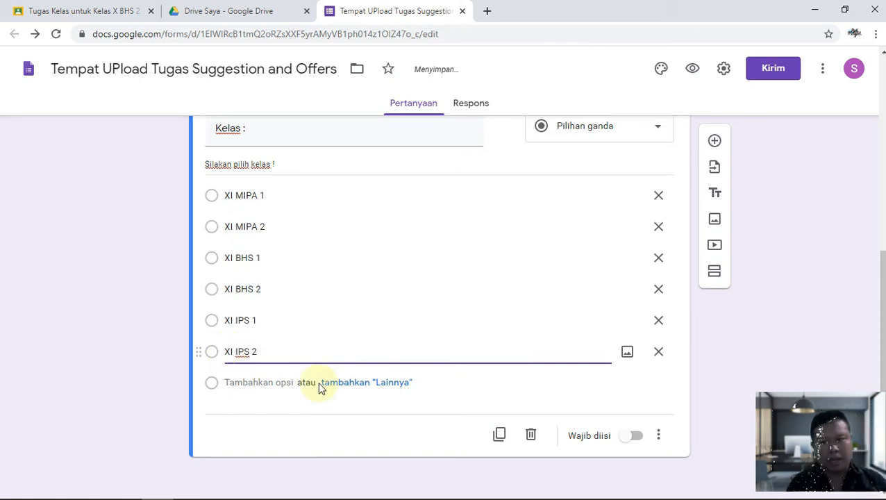
pyautogui.click(638, 435)
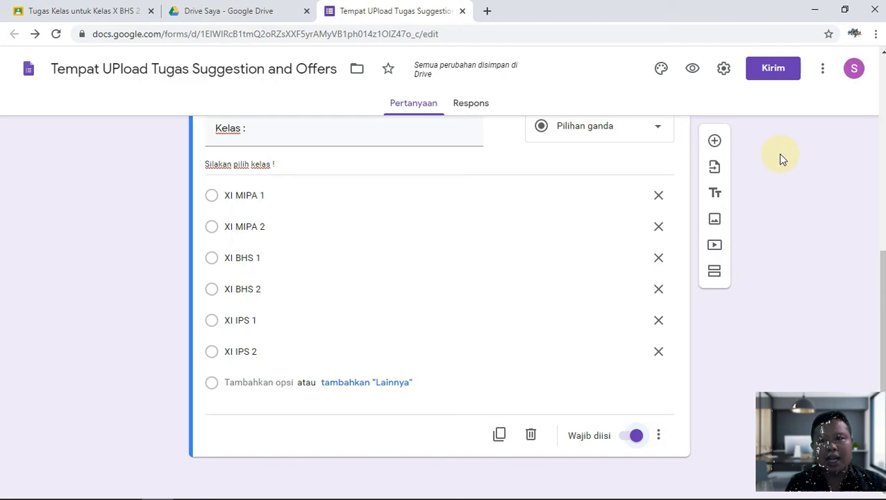
# Add a fourth question below Kelas with file upload as its answer type, allowing respondents to upload files to Drive.
pyautogui.click(715, 143)
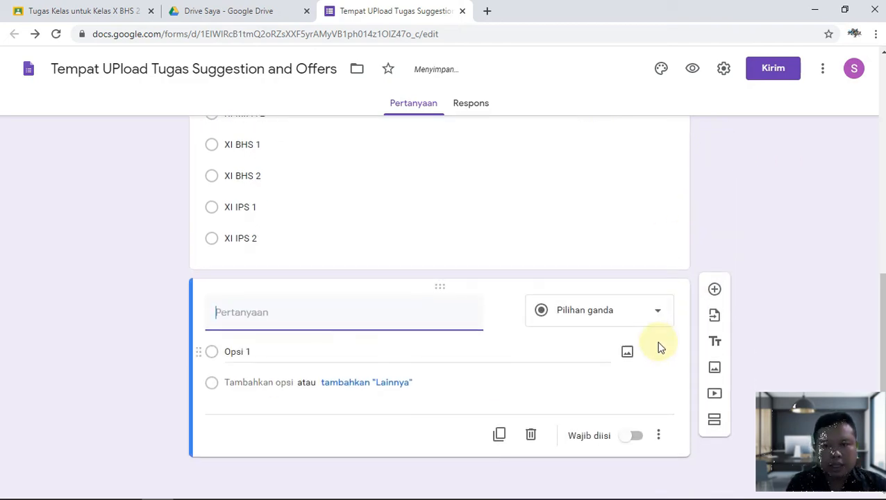
pyautogui.click(664, 316)
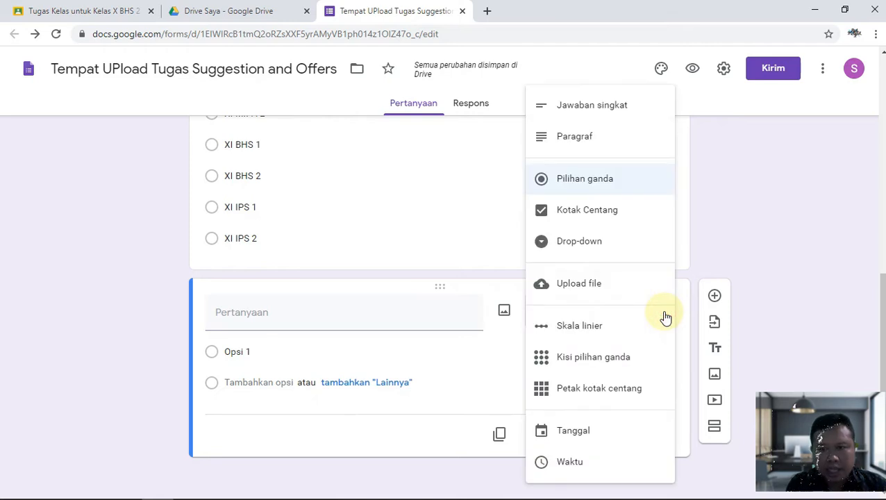
pyautogui.click(617, 289)
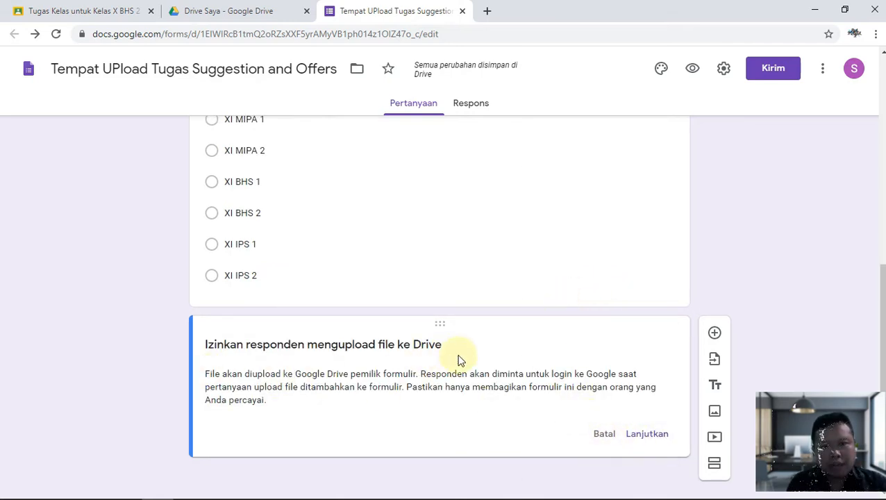
pyautogui.click(634, 434)
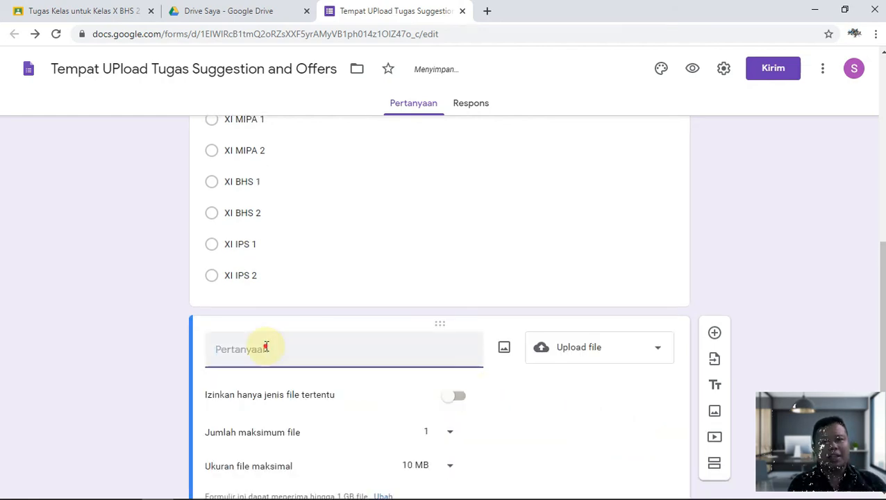
# Title the file upload question "Silakan Unggah Tugasnya disini!".
pyautogui.write('Si')
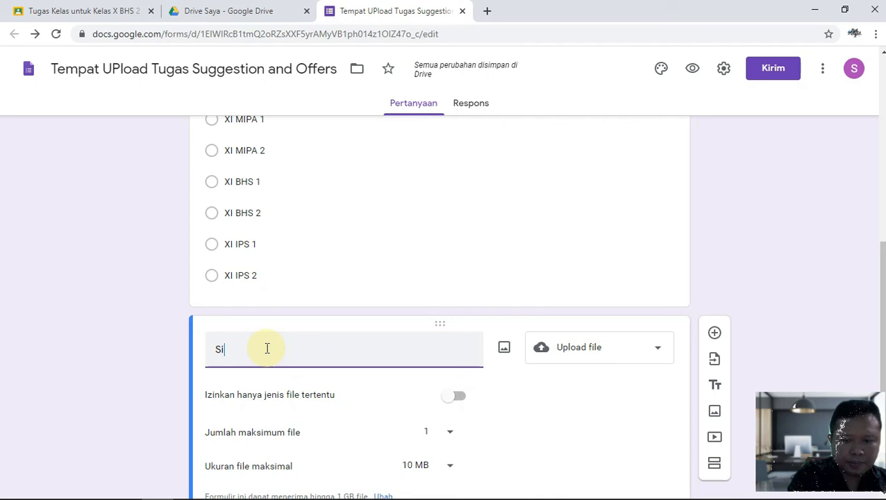
pyautogui.write('lakan Ungga')
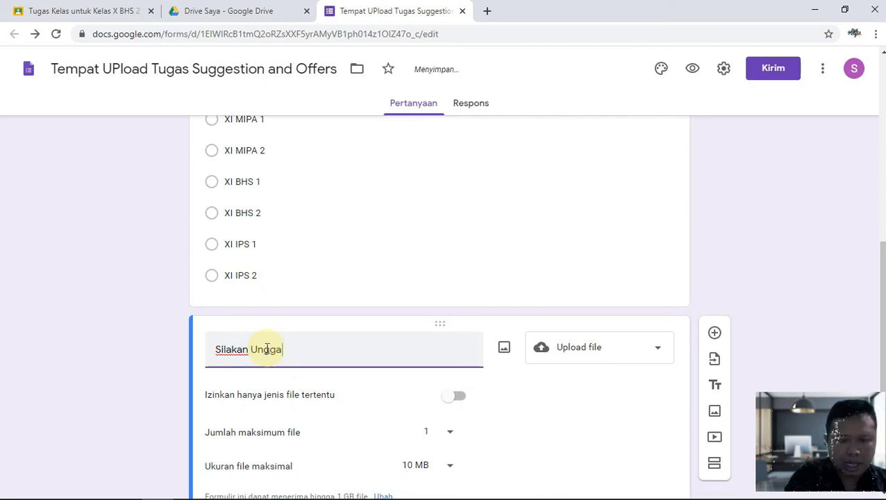
pyautogui.write('h TUgas')
pyautogui.press('BackSpace')
pyautogui.press('BackSpace')
pyautogui.press('BackSpace')
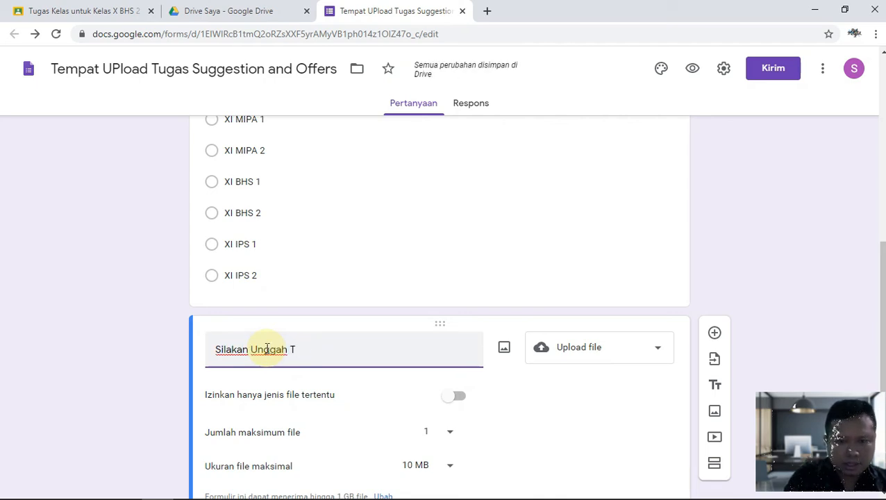
pyautogui.write('gasnya disini!')
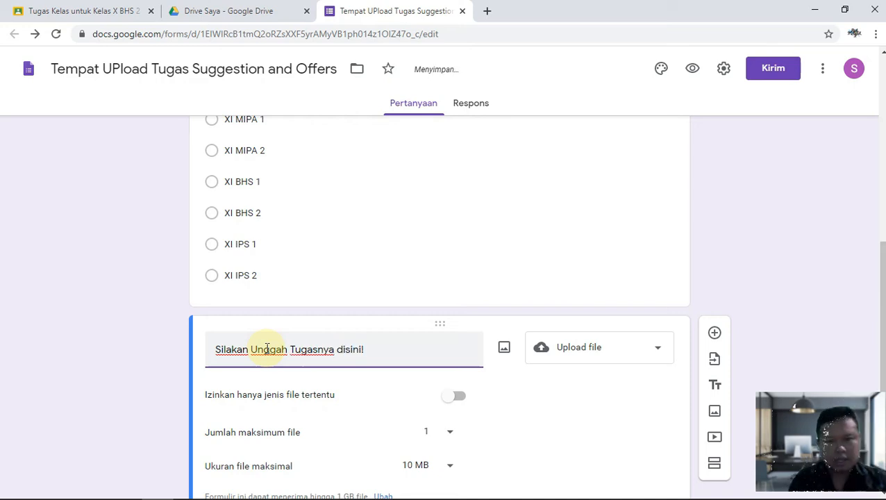
# Restrict the upload question to specific file types: Dokumen, Spreadsheet, PDF, Presentasi and both Gambar types.
pyautogui.scroll(-2, 271, 361)
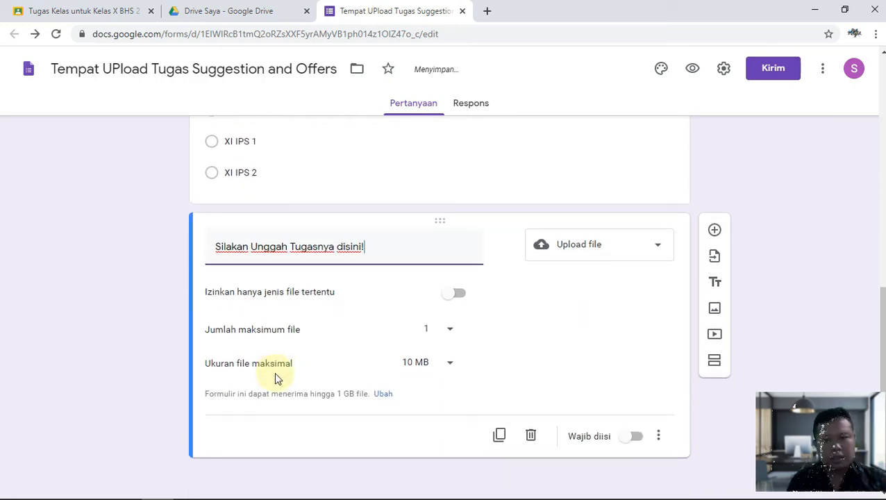
pyautogui.click(459, 296)
pyautogui.click(217, 313)
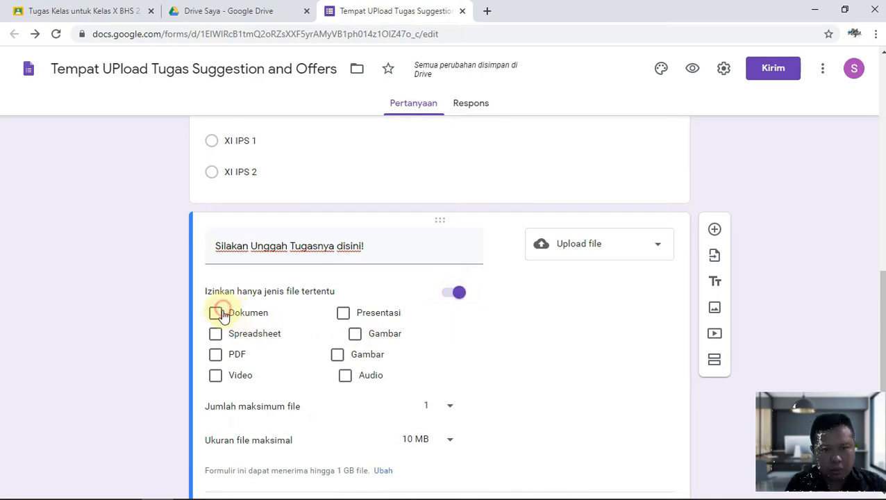
pyautogui.click(217, 355)
pyautogui.click(337, 354)
pyautogui.click(355, 334)
pyautogui.click(343, 312)
pyautogui.click(215, 334)
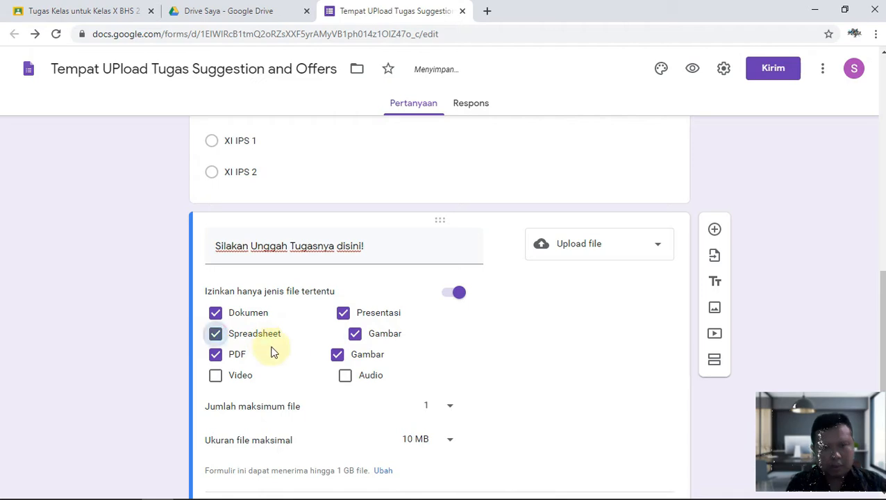
# Make the upload question required and add the description "Foto tulisan anda di Kertas lempiran dan upload disini!".
pyautogui.scroll(-1, 271, 354)
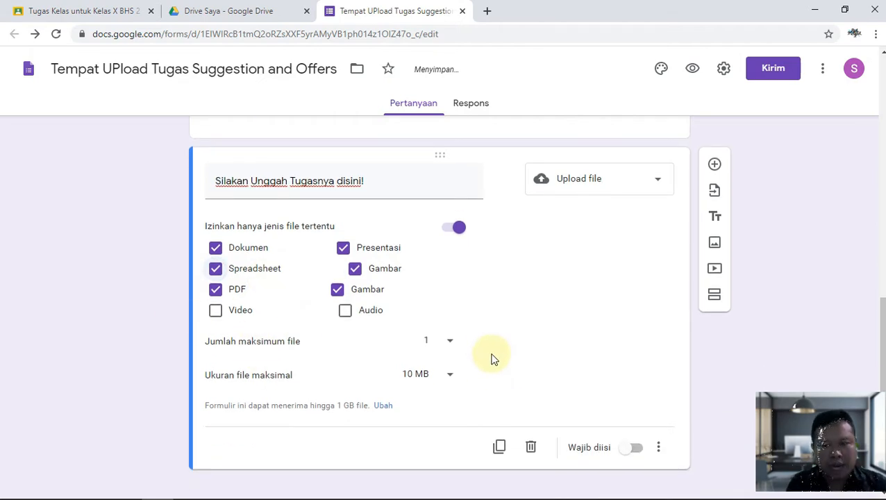
pyautogui.click(637, 448)
pyautogui.click(658, 448)
pyautogui.click(684, 467)
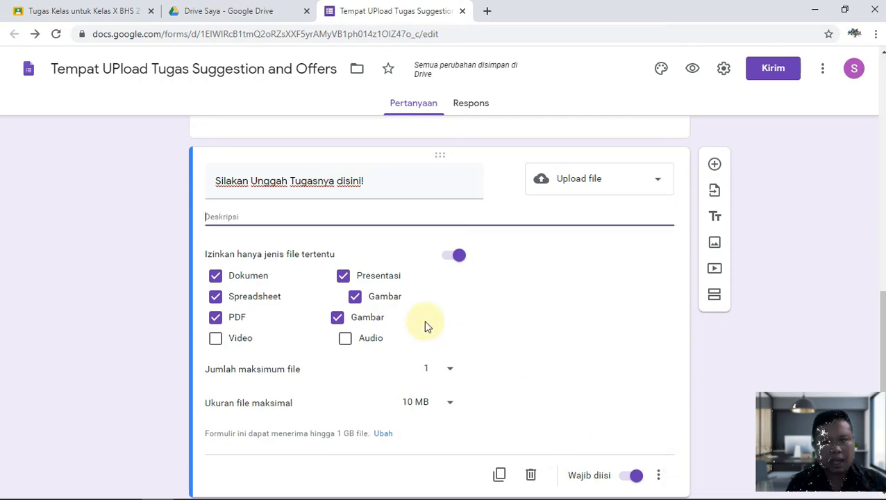
pyautogui.write('Foto tulisan anda di')
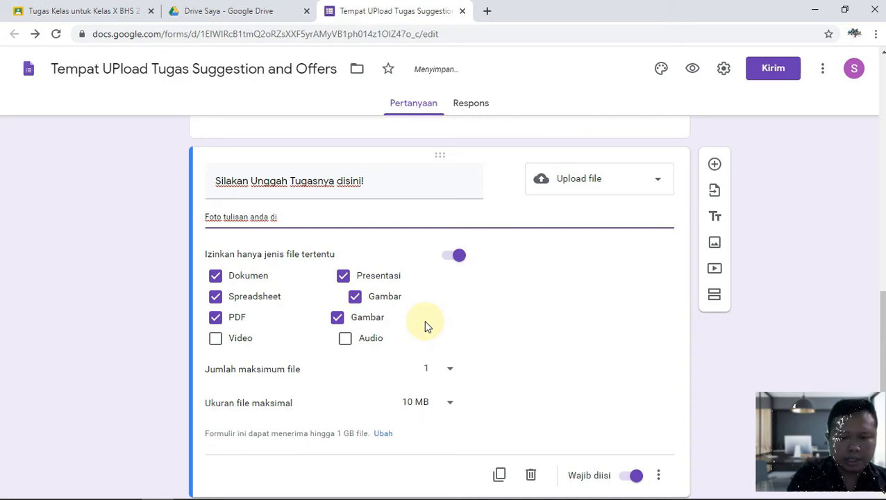
pyautogui.write('pira')
pyautogui.write('n da')
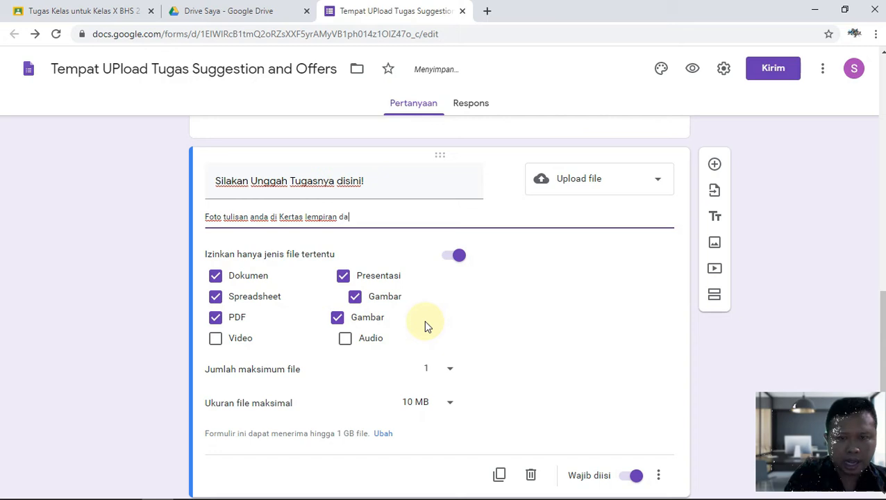
pyautogui.write('n upload disini!')
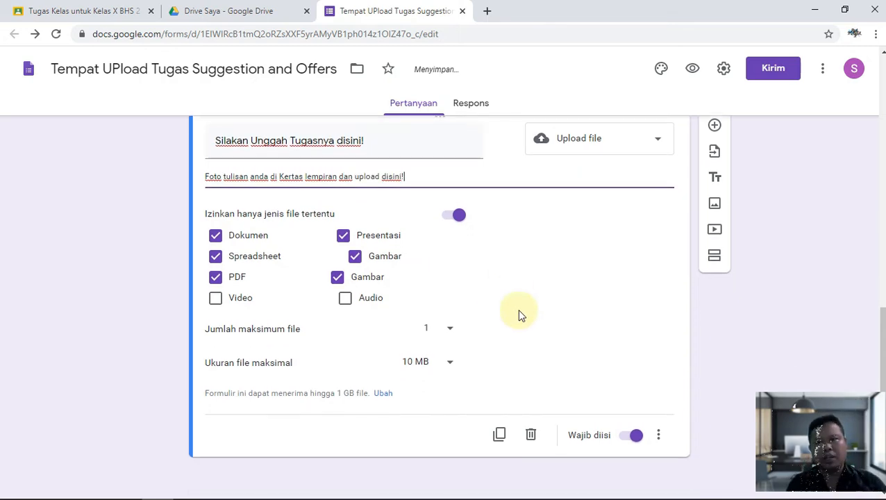
pyautogui.scroll(3, 501, 328)
pyautogui.scroll(5, 575, 293)
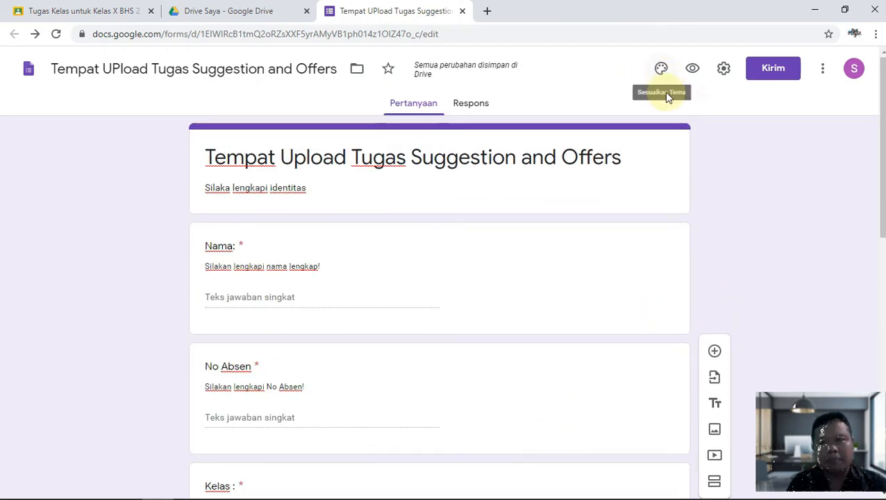
# Set the form's theme colour to blue and its background to the darkest blue shade offered.
pyautogui.click(662, 70)
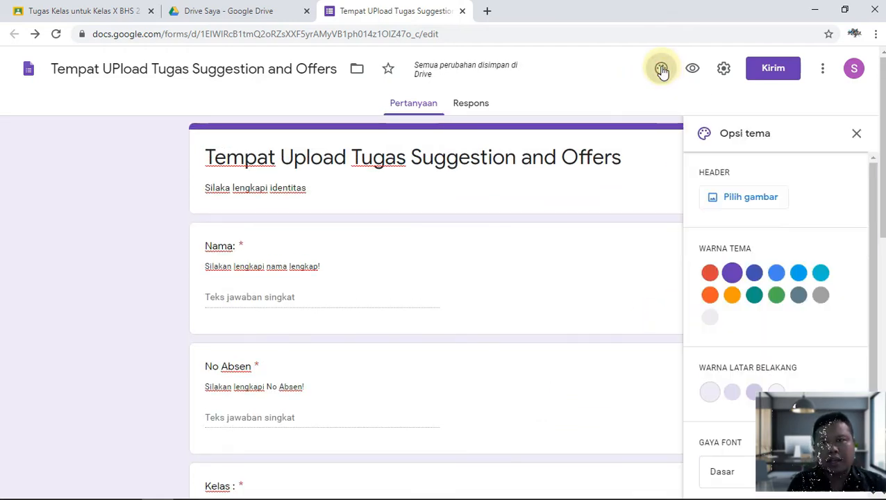
pyautogui.click(776, 271)
pyautogui.scroll(-1, 761, 341)
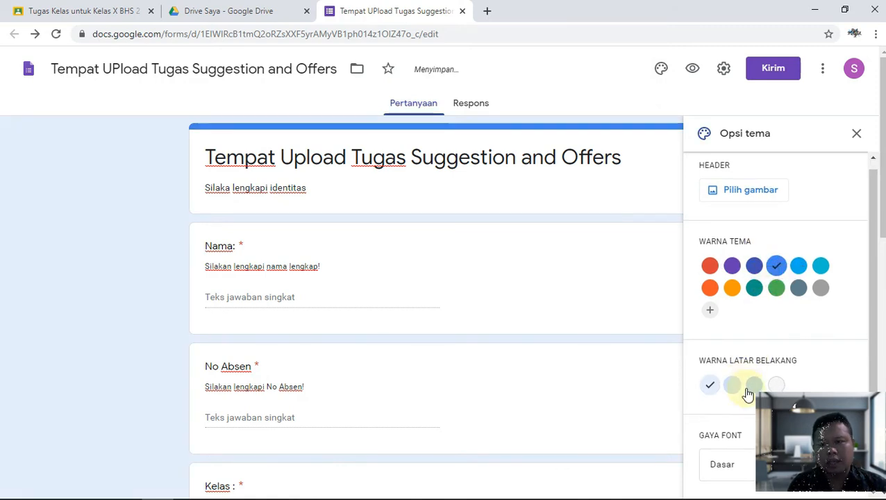
pyautogui.click(755, 384)
pyautogui.scroll(-3, 730, 438)
# Set the form's font style to Formal.
pyautogui.click(726, 464)
pyautogui.click(726, 389)
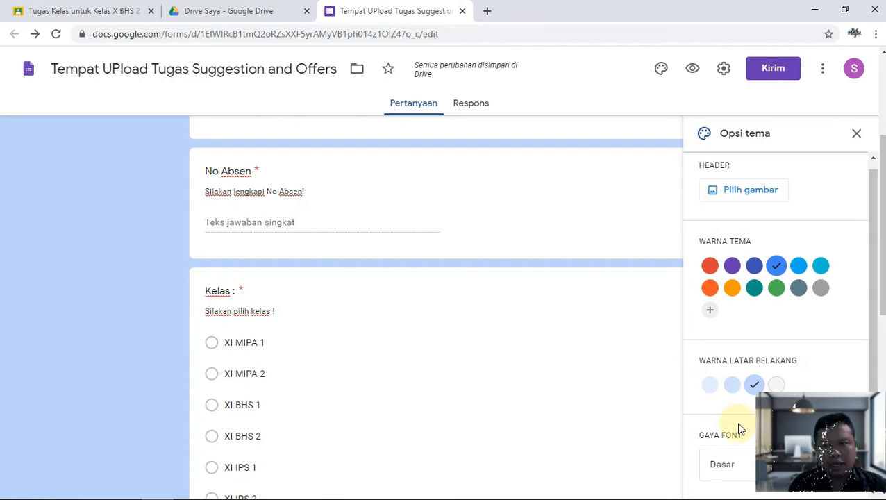
pyautogui.click(733, 464)
pyautogui.click(726, 445)
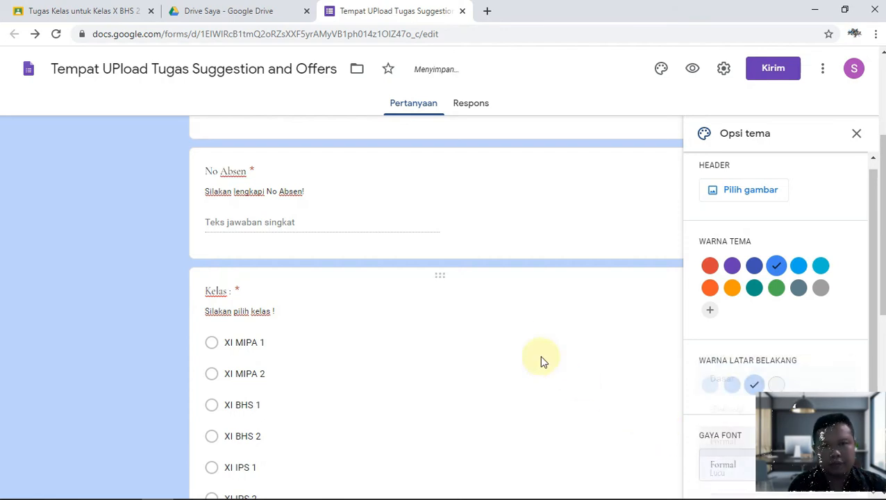
pyautogui.scroll(3, 531, 306)
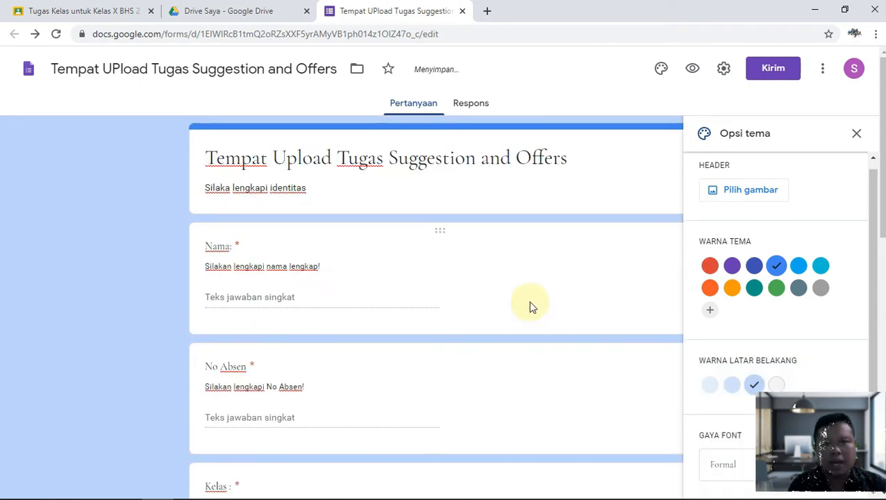
pyautogui.click(741, 194)
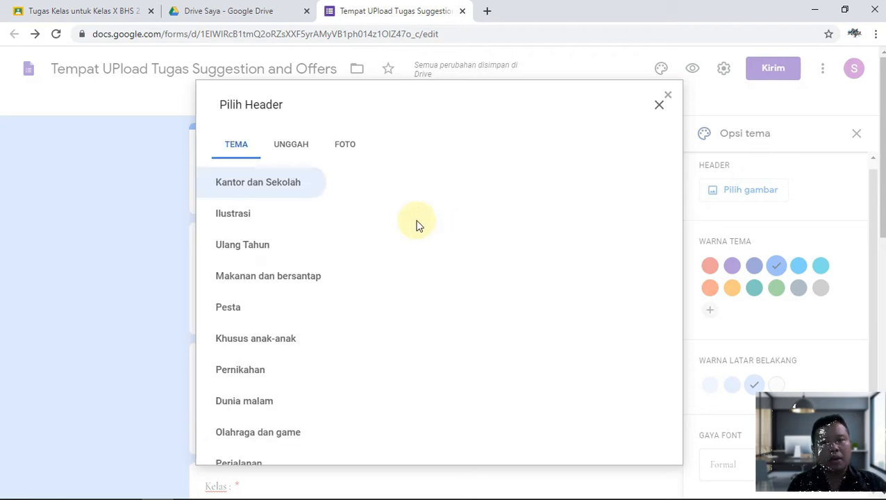
pyautogui.click(293, 149)
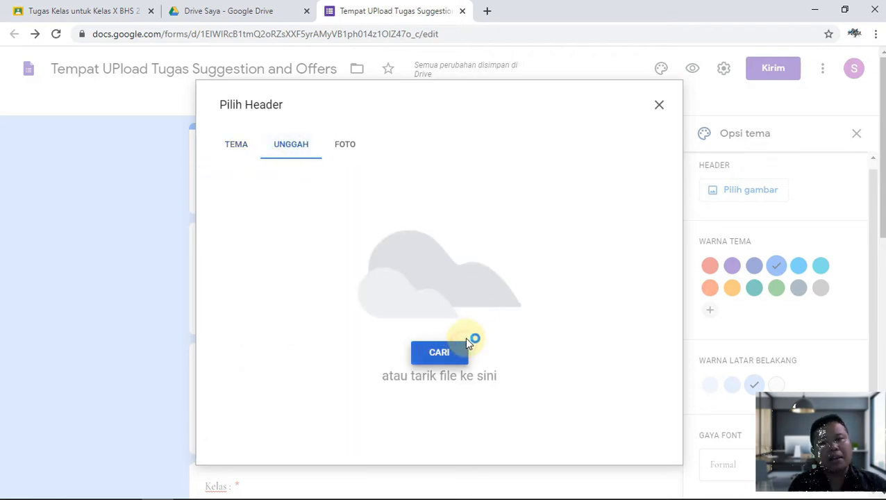
pyautogui.click(489, 318)
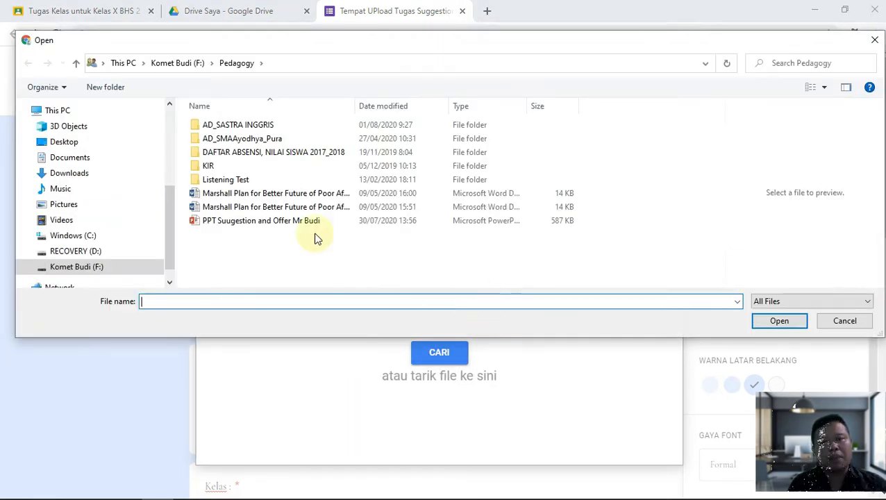
pyautogui.click(94, 268)
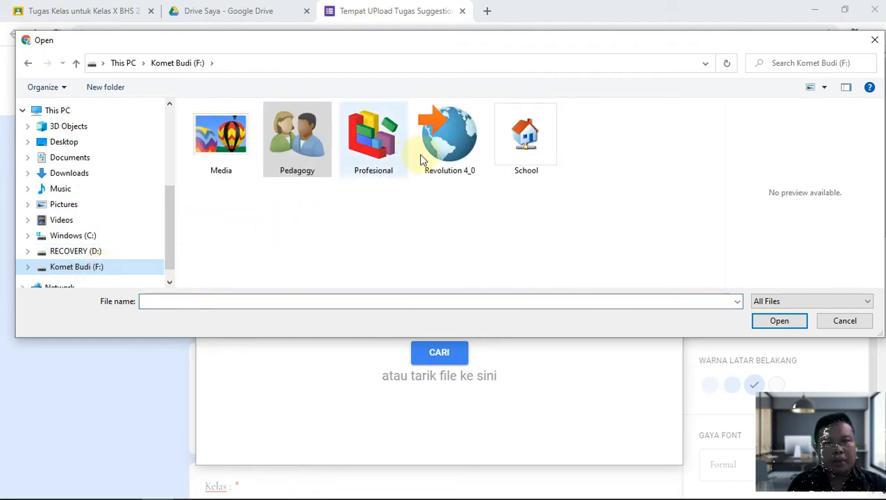
pyautogui.doubleClick(464, 158)
pyautogui.click(259, 196)
pyautogui.doubleClick(259, 196)
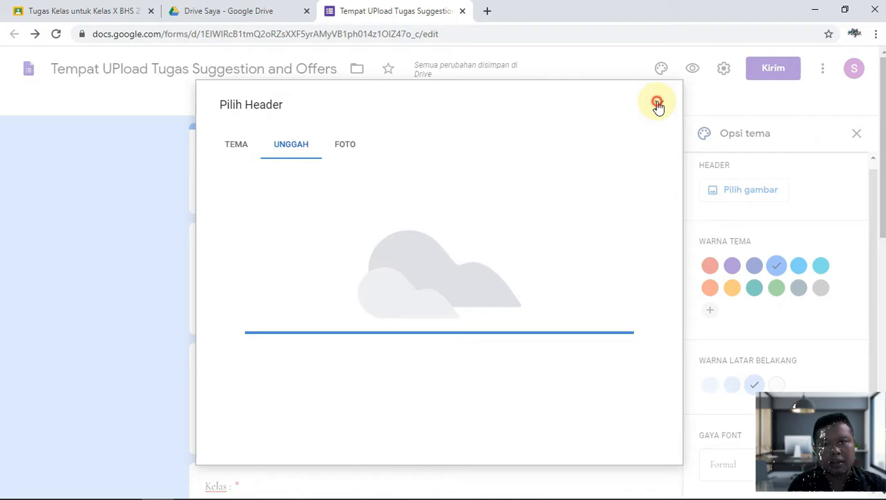
pyautogui.click(657, 104)
# Upload the school letterhead image KOP1 from School > Logo SMAN 2 Banjar on drive F: as the form's header, and close the theme options.
pyautogui.click(759, 190)
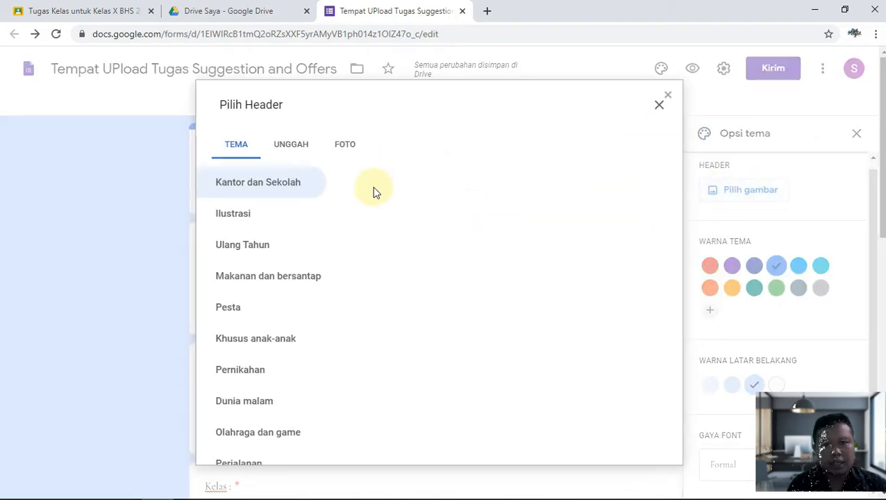
pyautogui.click(312, 157)
pyautogui.click(463, 358)
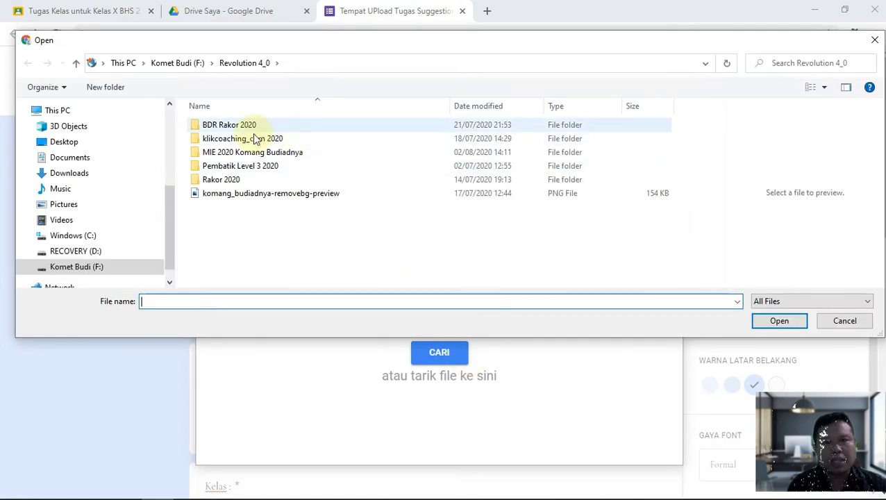
pyautogui.click(175, 63)
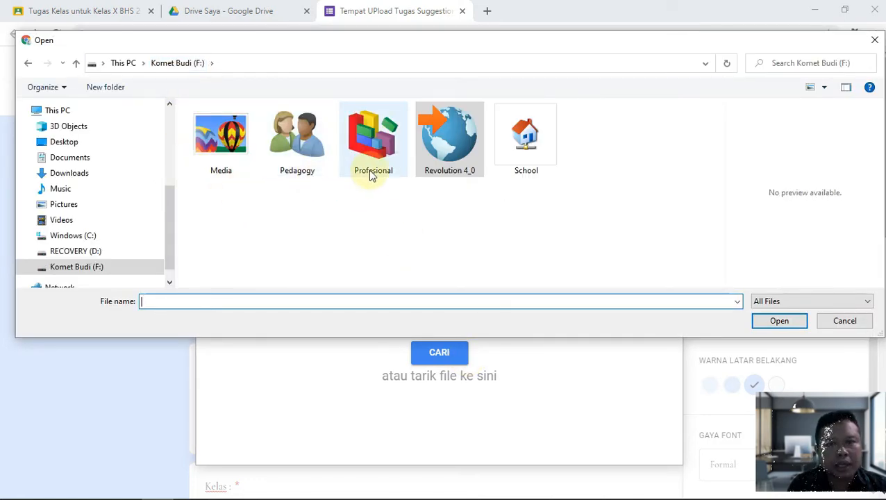
pyautogui.doubleClick(520, 161)
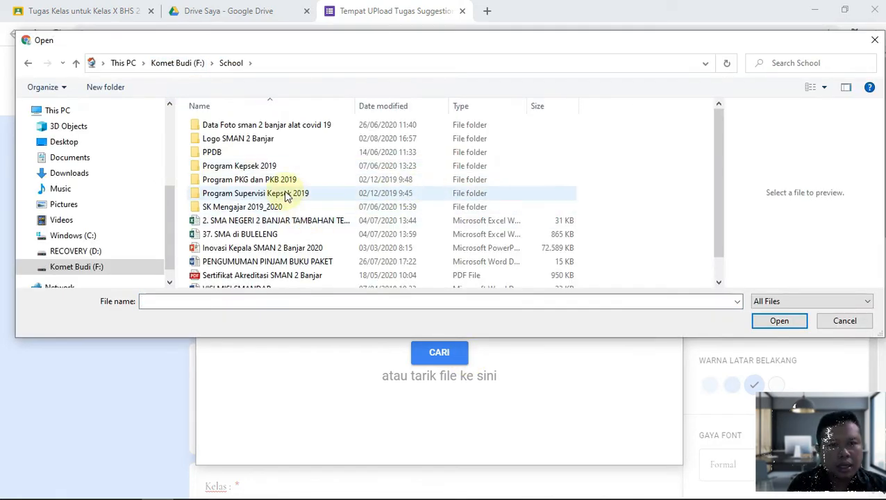
pyautogui.doubleClick(277, 145)
pyautogui.doubleClick(356, 164)
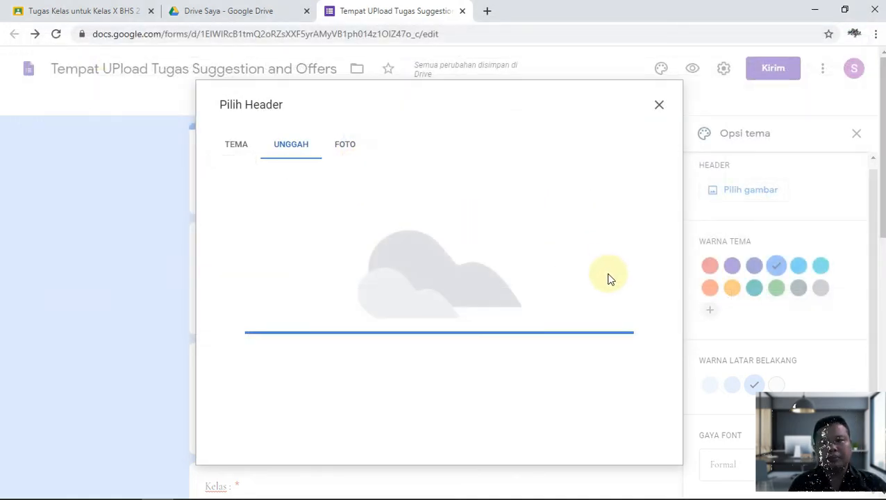
pyautogui.click(624, 438)
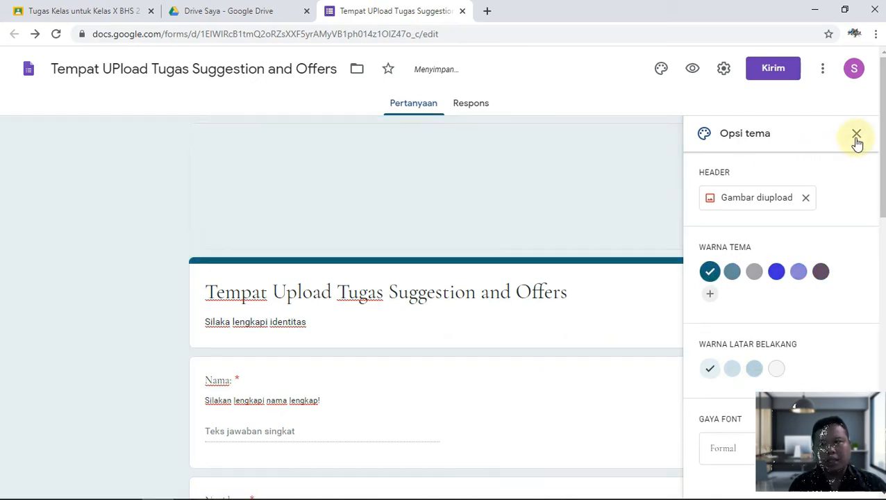
pyautogui.click(858, 135)
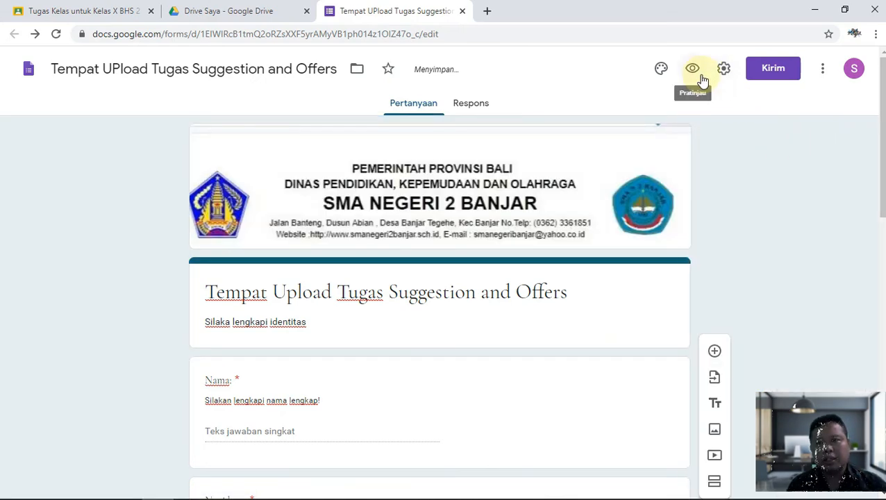
# Allow respondents to edit after submitting, leave "Batasi ke 1 tanggapan" off, and save the form settings.
pyautogui.click(725, 73)
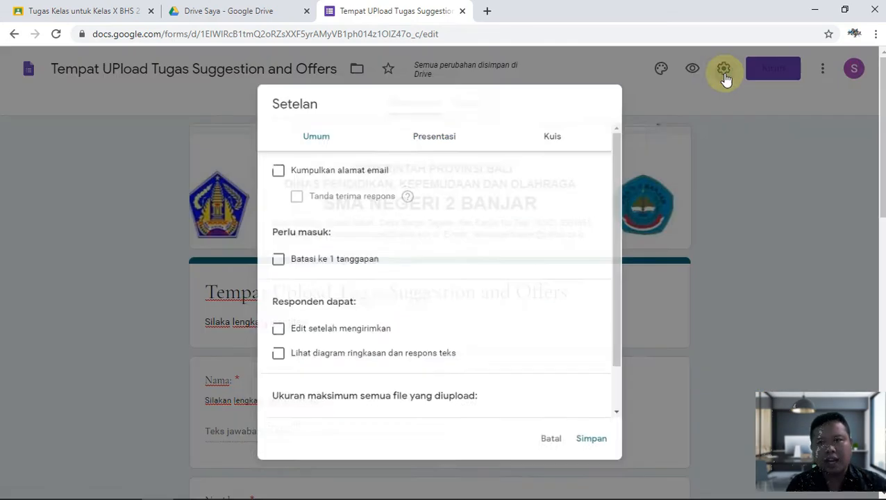
pyautogui.click(308, 259)
pyautogui.click(269, 260)
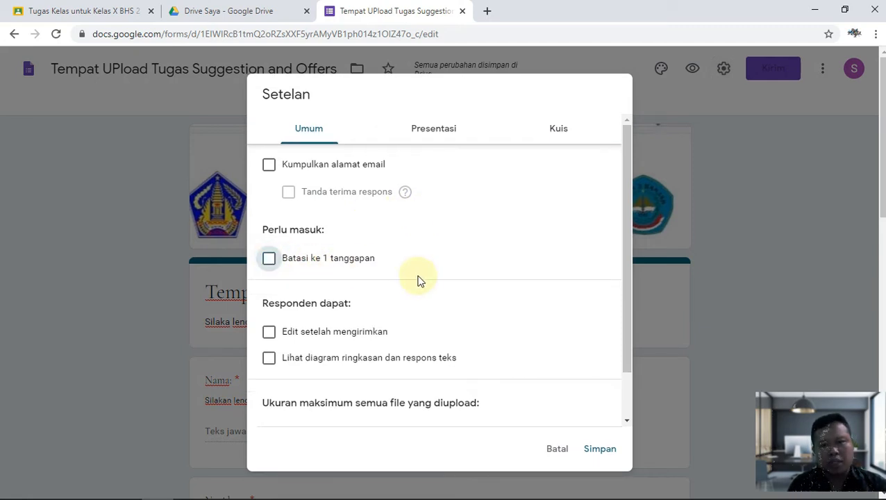
pyautogui.click(309, 333)
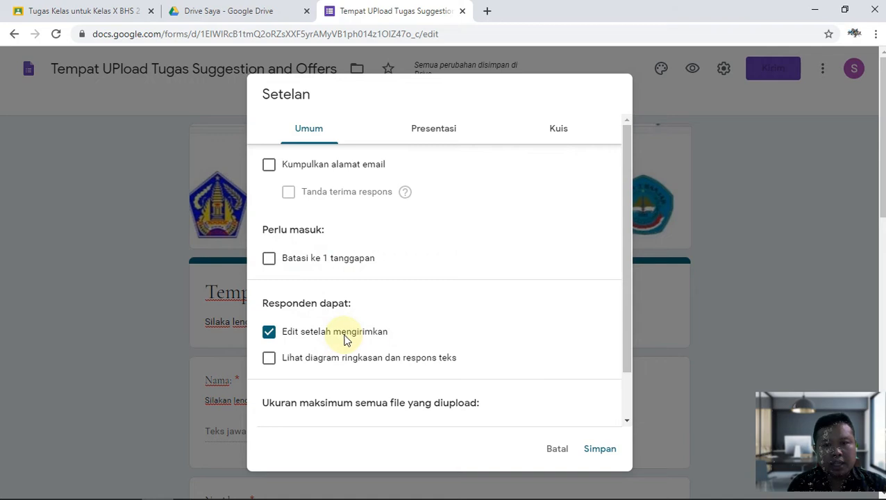
pyautogui.click(432, 132)
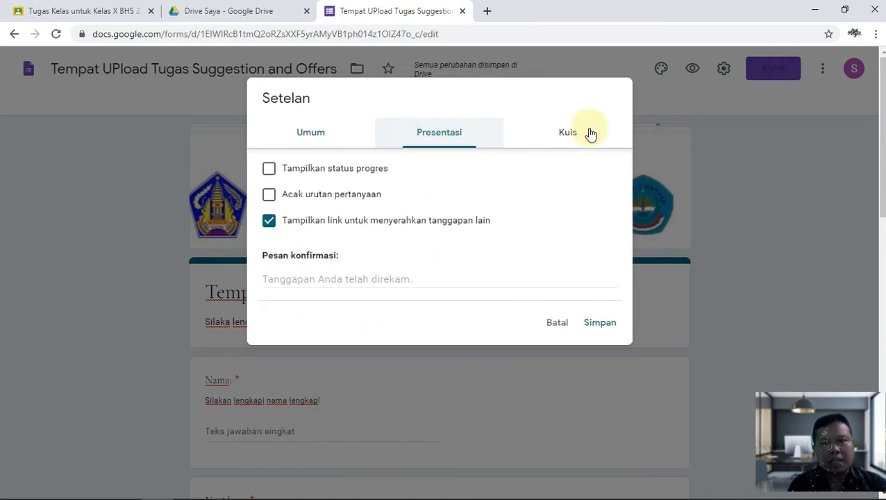
pyautogui.click(580, 132)
pyautogui.click(606, 449)
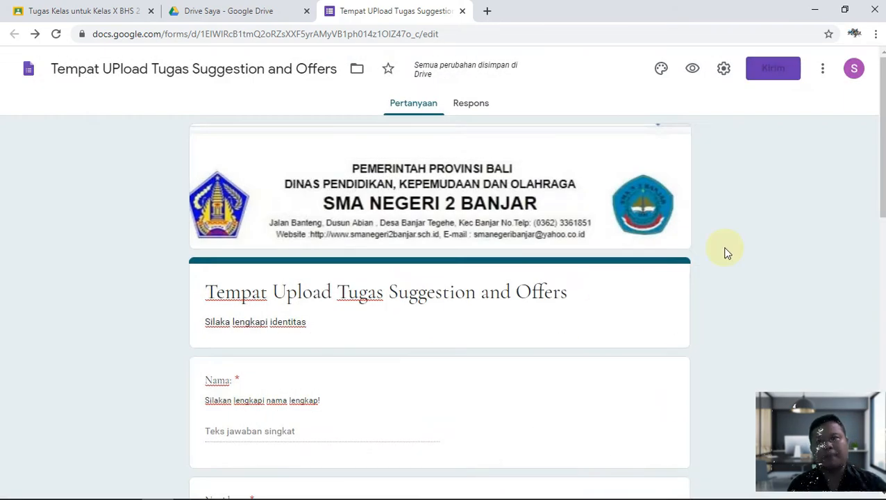
# Review the form's Umum, Presentasi and Kuis settings and save them as they are.
pyautogui.click(724, 69)
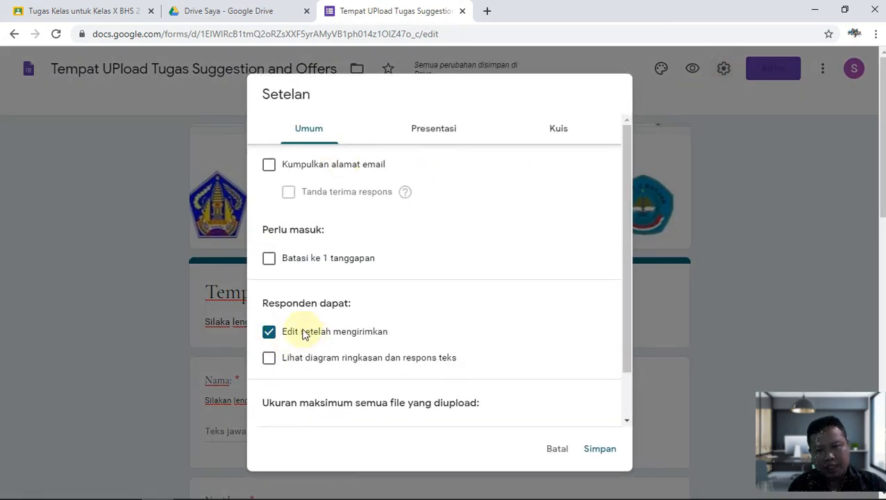
pyautogui.click(436, 133)
pyautogui.click(567, 130)
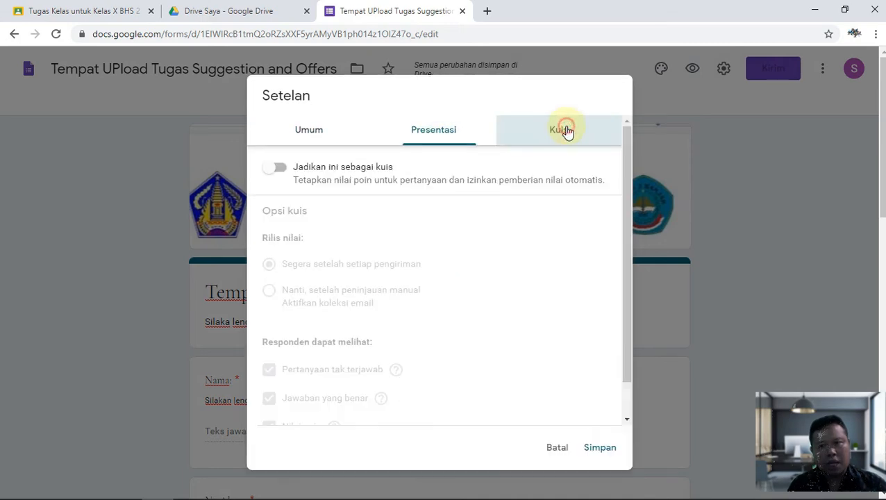
pyautogui.click(329, 137)
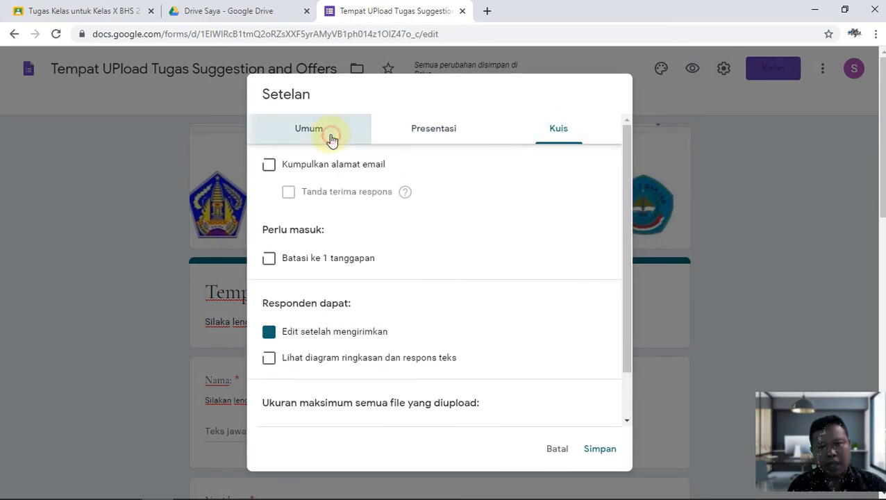
pyautogui.click(601, 450)
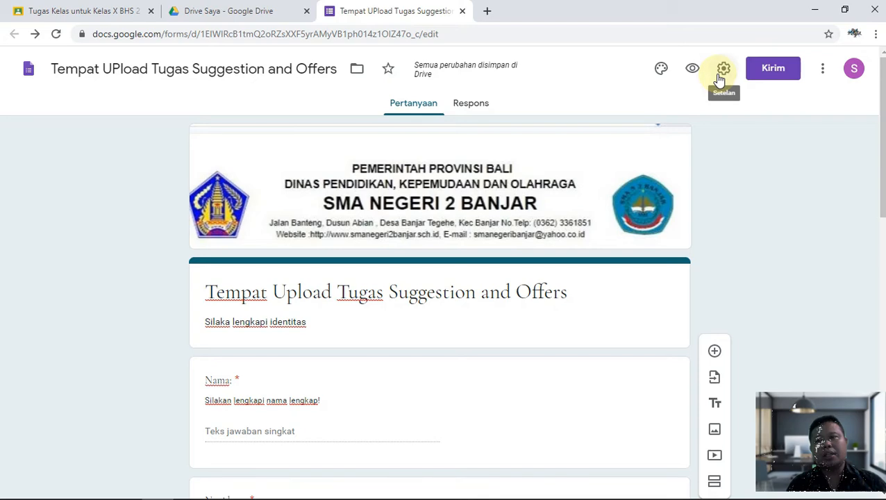
# Preview the form and fill in the student's full name, No Absen 5 and class XI MIPA 2.
pyautogui.click(691, 71)
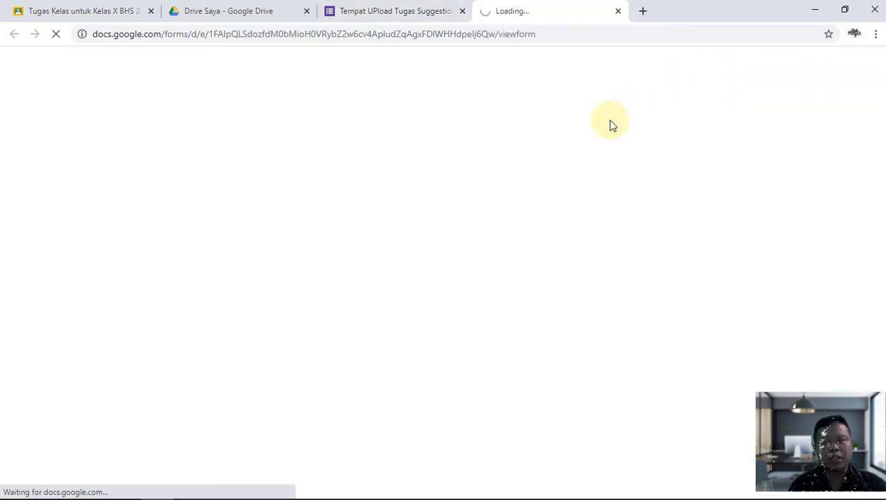
pyautogui.scroll(-2, 304, 247)
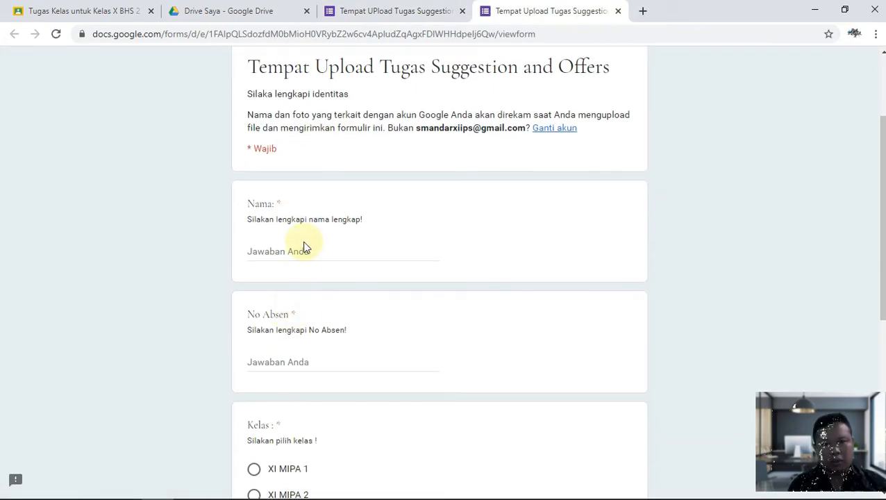
pyautogui.click(252, 252)
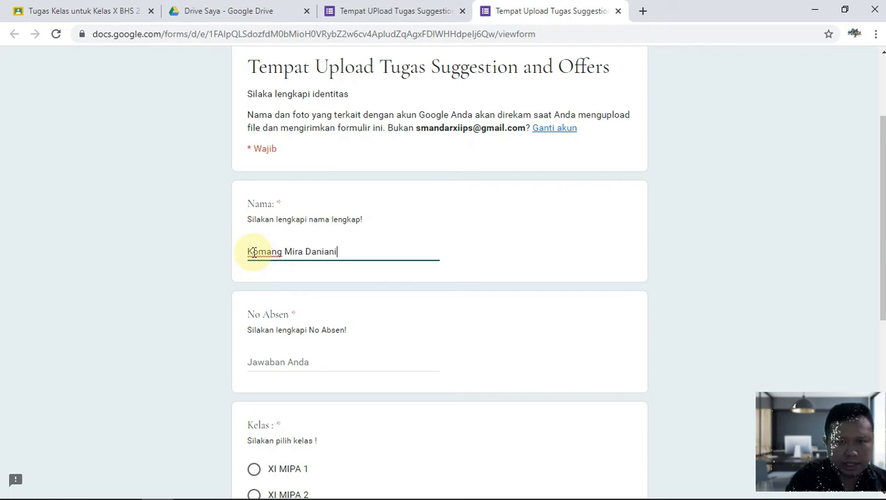
pyautogui.click(257, 362)
pyautogui.write('5')
pyautogui.scroll(-2, 278, 387)
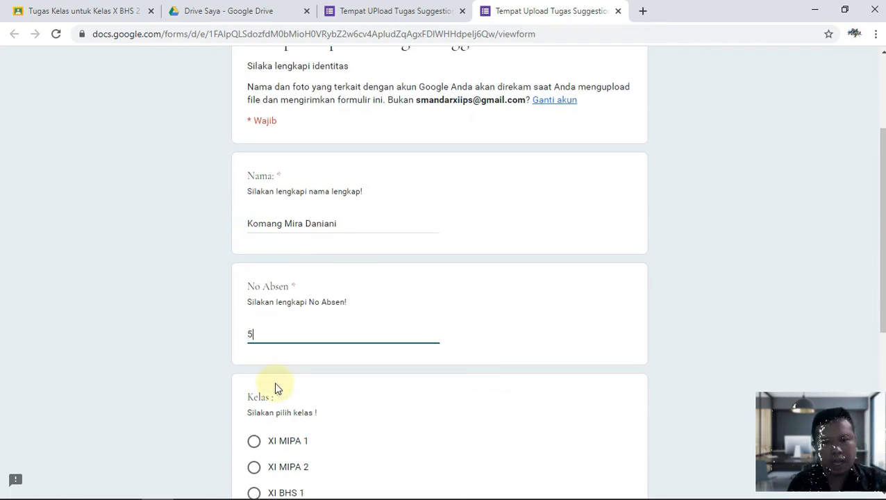
pyautogui.click(291, 371)
pyautogui.scroll(-3, 295, 377)
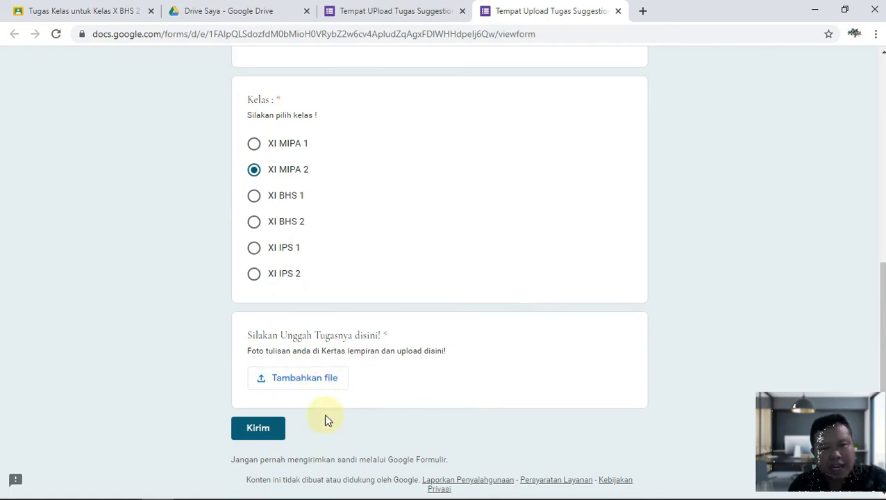
# Upload the Daftar Peserta Desiminasi Excel file from the MIE 2020 folder in Revolution 4_0 on drive F:, submit the form, and close the preview.
pyautogui.click(328, 384)
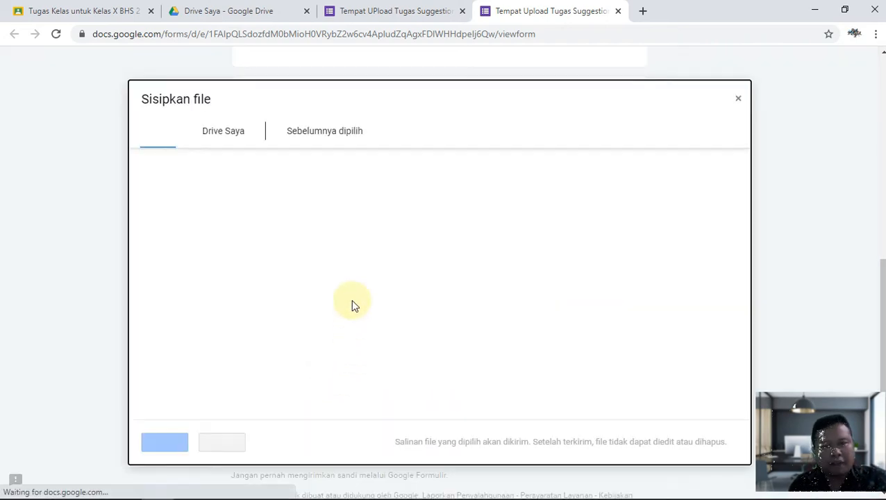
pyautogui.click(396, 282)
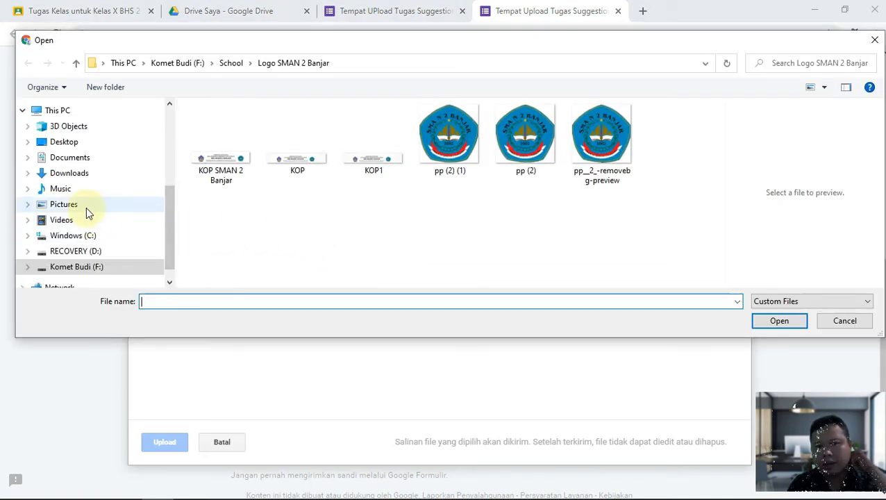
pyautogui.click(101, 270)
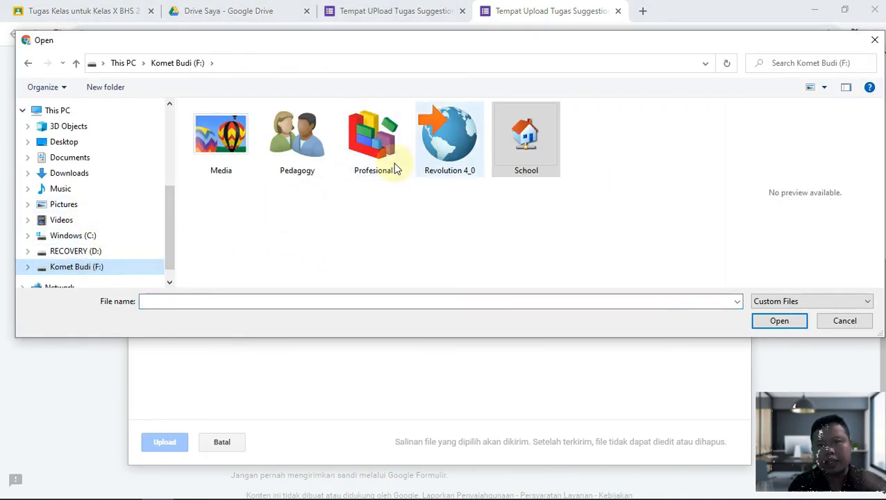
pyautogui.doubleClick(439, 170)
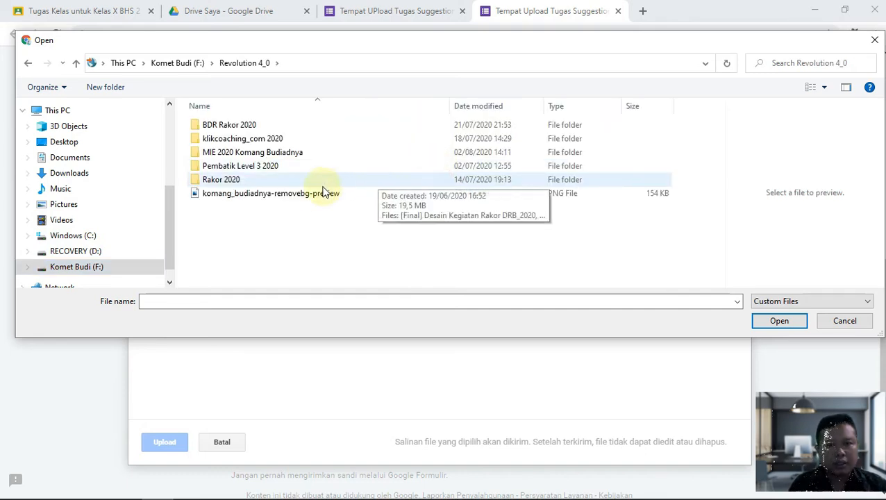
pyautogui.doubleClick(264, 153)
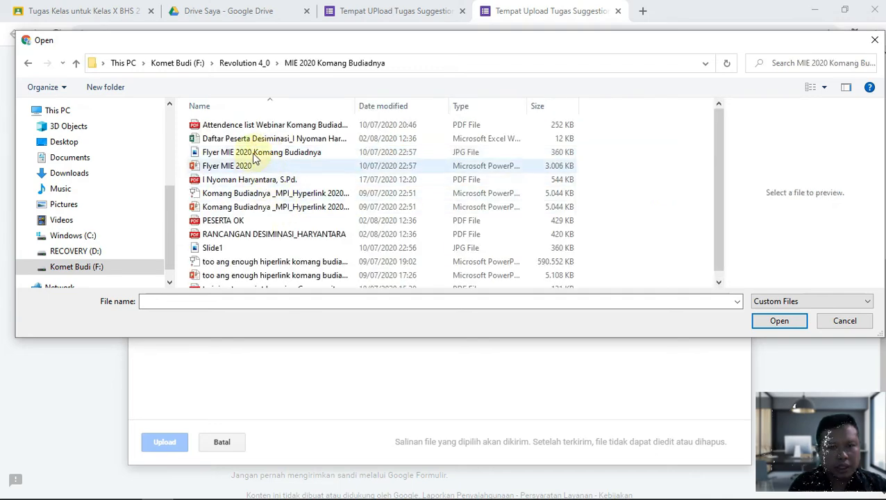
pyautogui.doubleClick(205, 138)
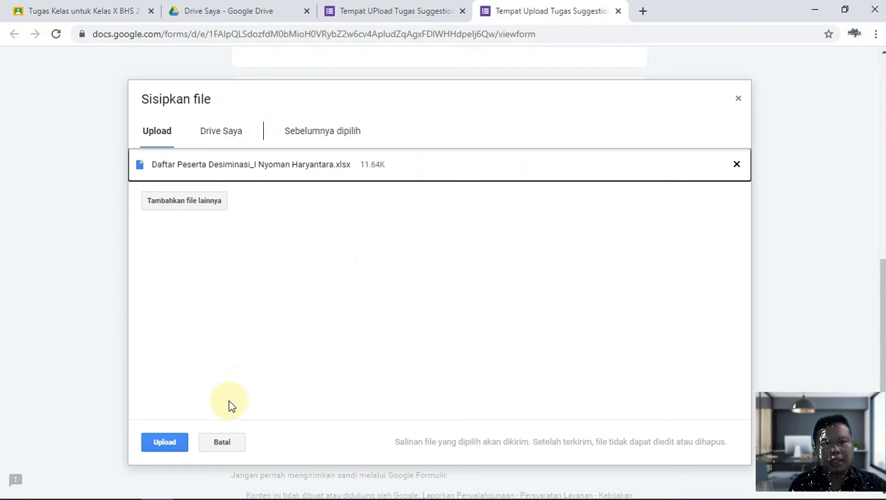
pyautogui.click(177, 443)
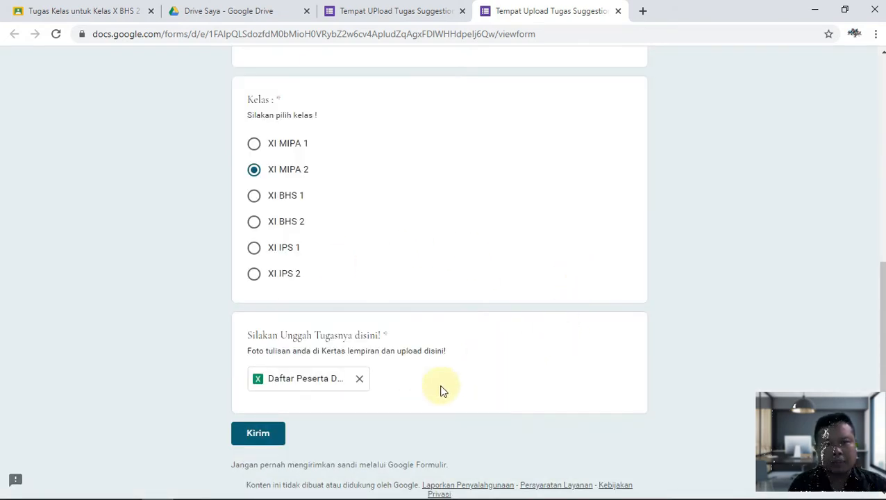
pyautogui.click(274, 433)
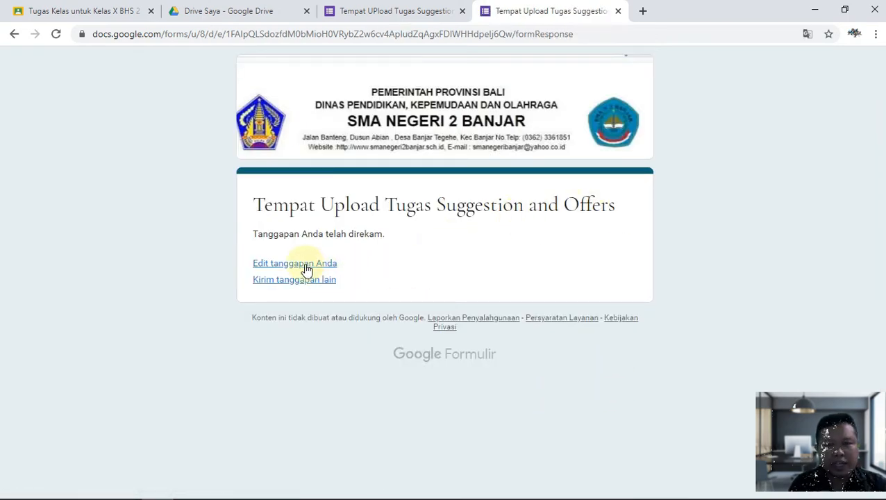
pyautogui.click(618, 10)
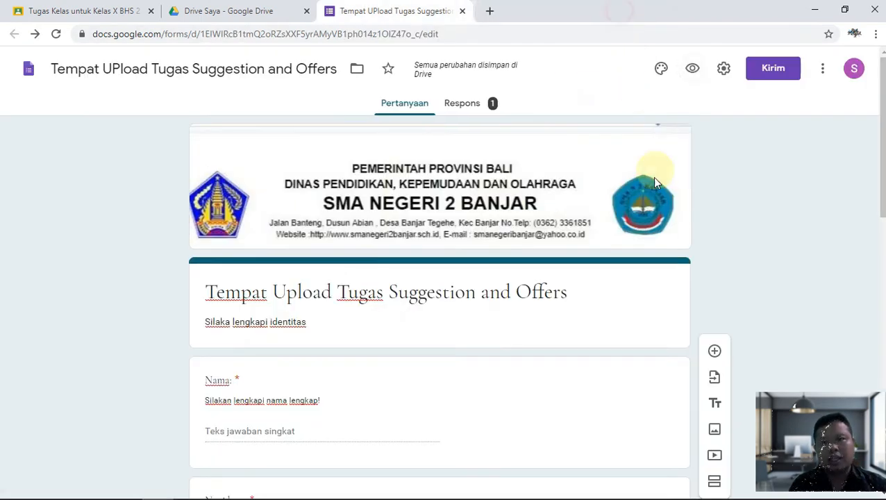
# Review the summary of the form's responses, including the class chart and the uploaded file.
pyautogui.click(468, 103)
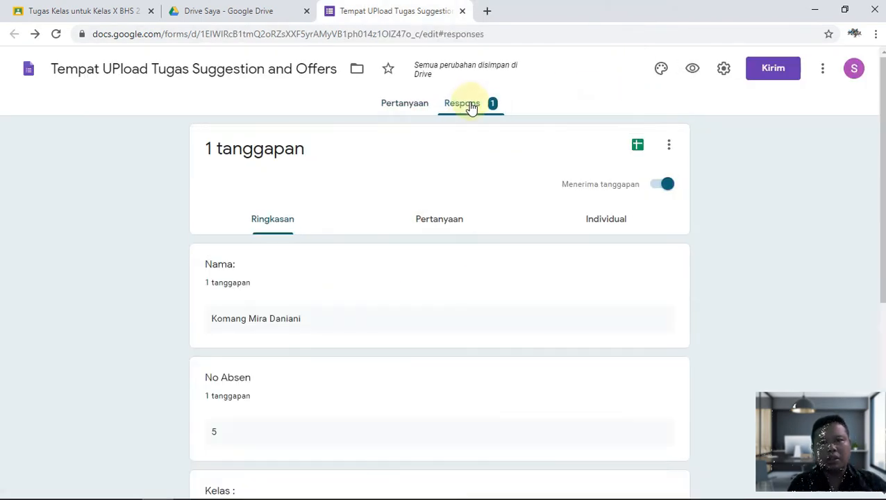
pyautogui.scroll(-4, 271, 367)
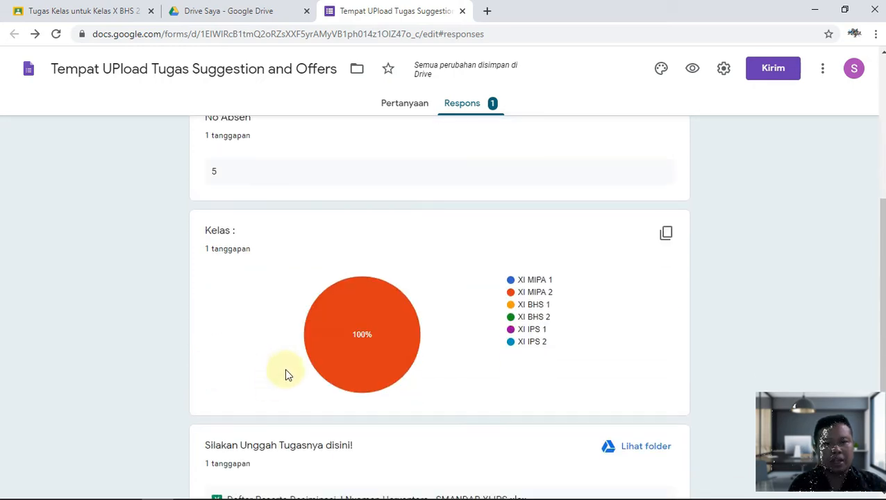
pyautogui.scroll(-1, 361, 431)
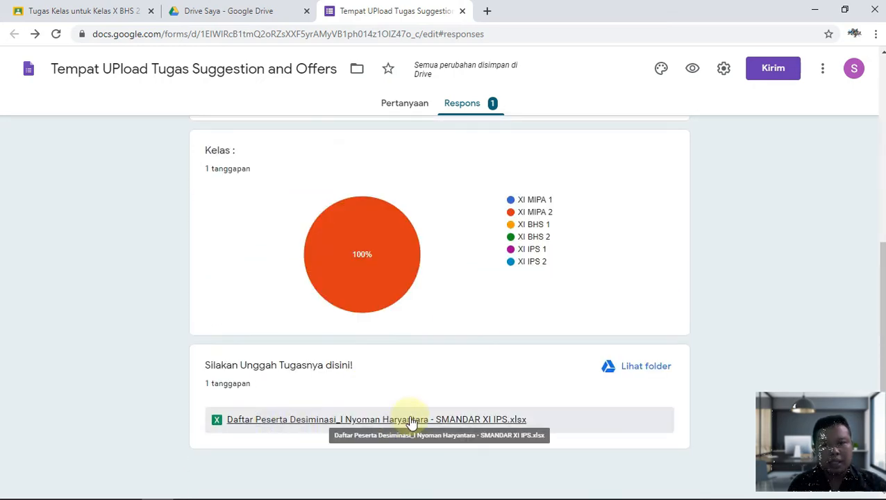
pyautogui.scroll(4, 451, 417)
pyautogui.scroll(2, 491, 406)
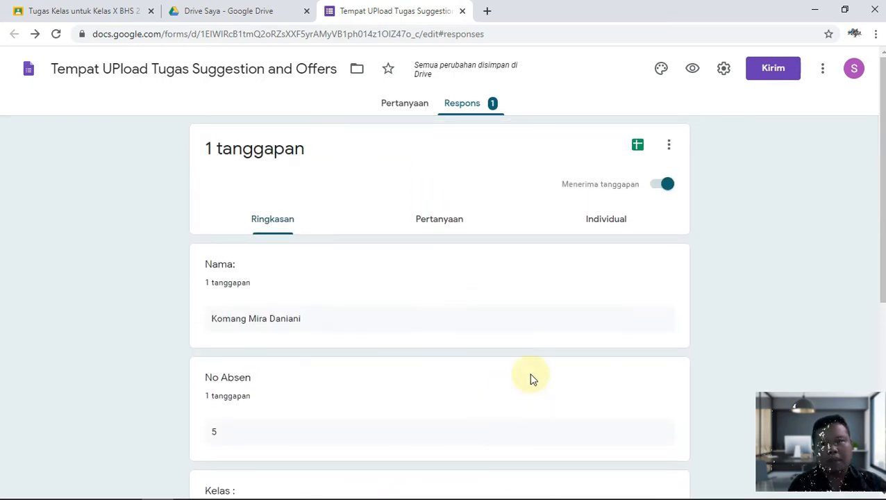
# Create a new spreadsheet to collect the form's responses and view it.
pyautogui.click(637, 147)
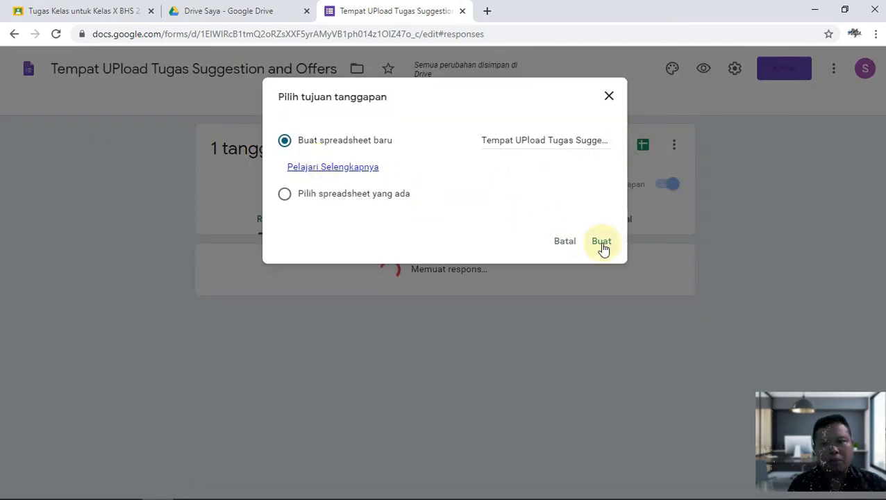
pyautogui.click(602, 243)
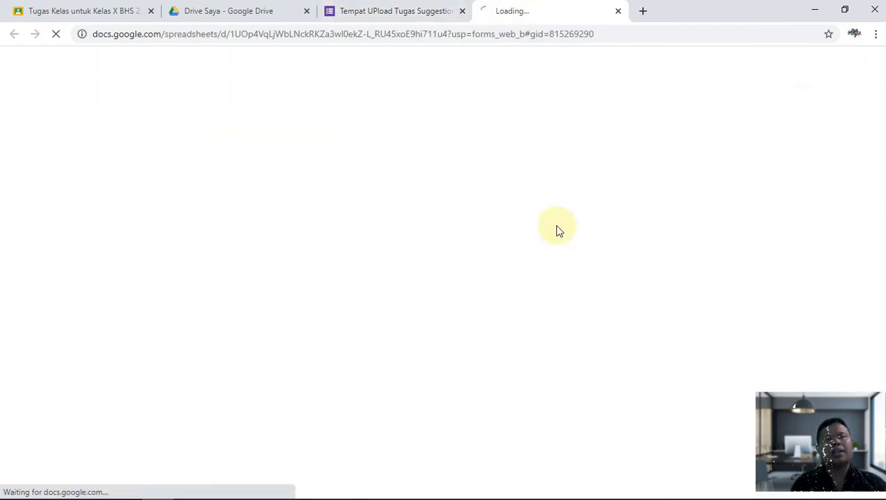
pyautogui.click(241, 14)
pyautogui.click(516, 13)
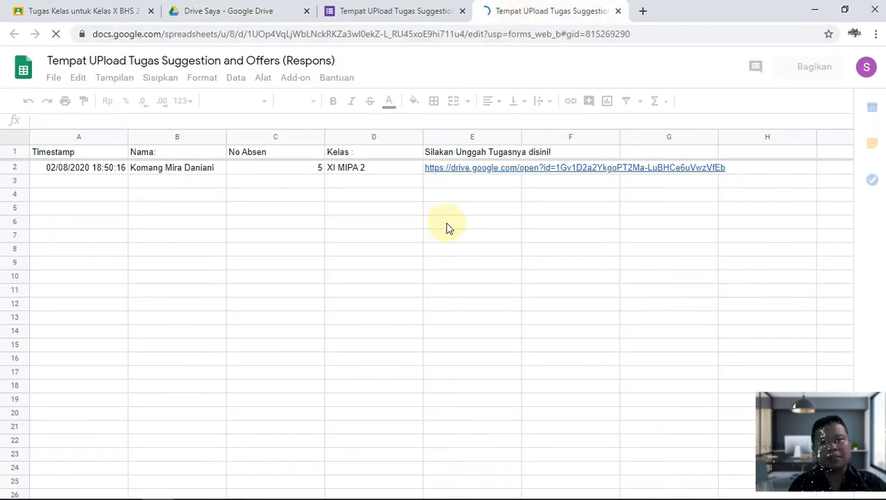
# Open the uploaded file's Drive link from the response row, and close the file and the response spreadsheet.
pyautogui.click(492, 175)
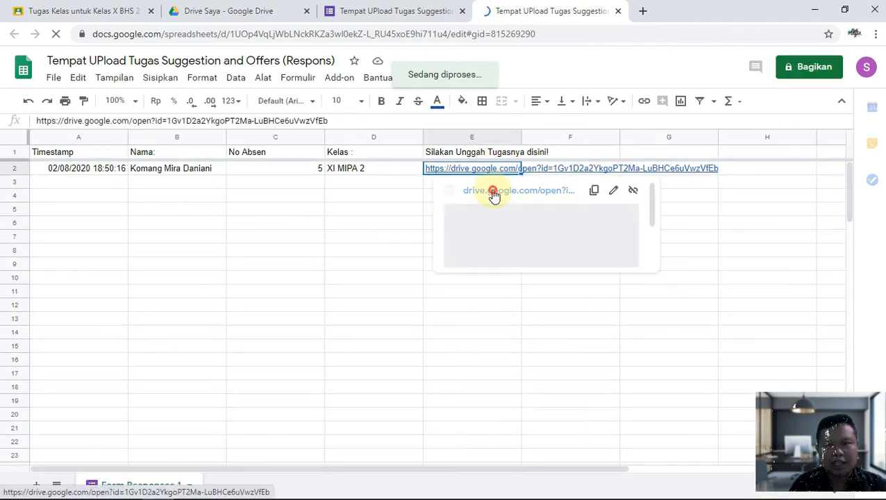
pyautogui.click(493, 192)
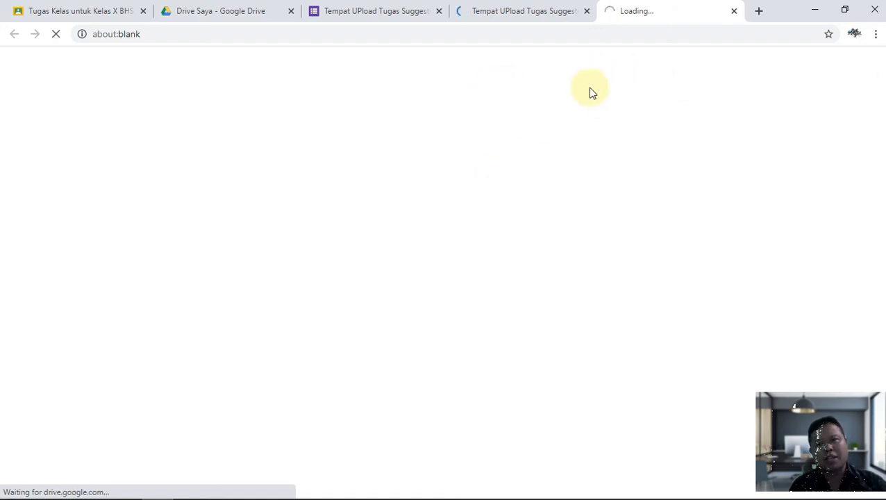
pyautogui.click(734, 11)
pyautogui.click(482, 253)
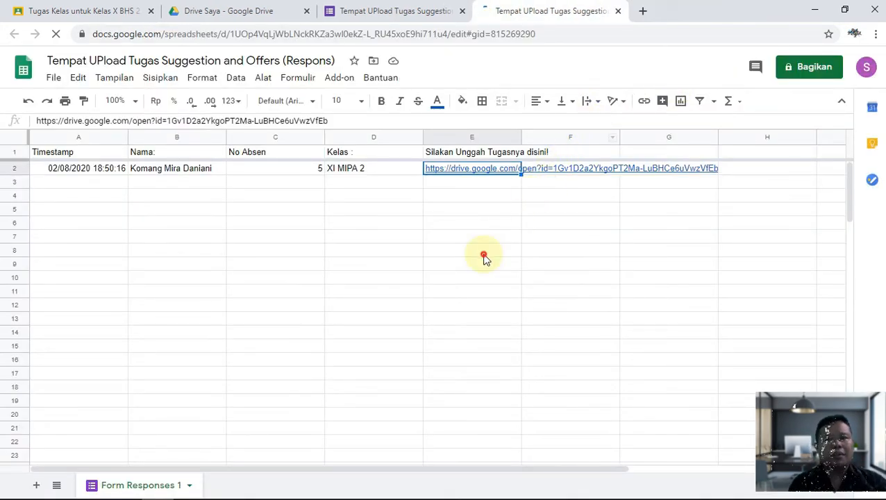
pyautogui.click(616, 11)
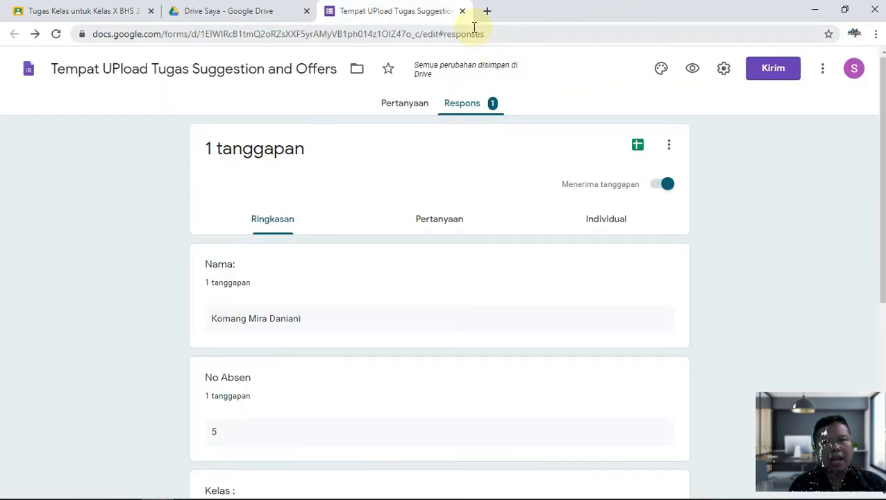
# Check the form's files in Google Drive and the points options of the assignment draft in Google Classroom.
pyautogui.click(112, 10)
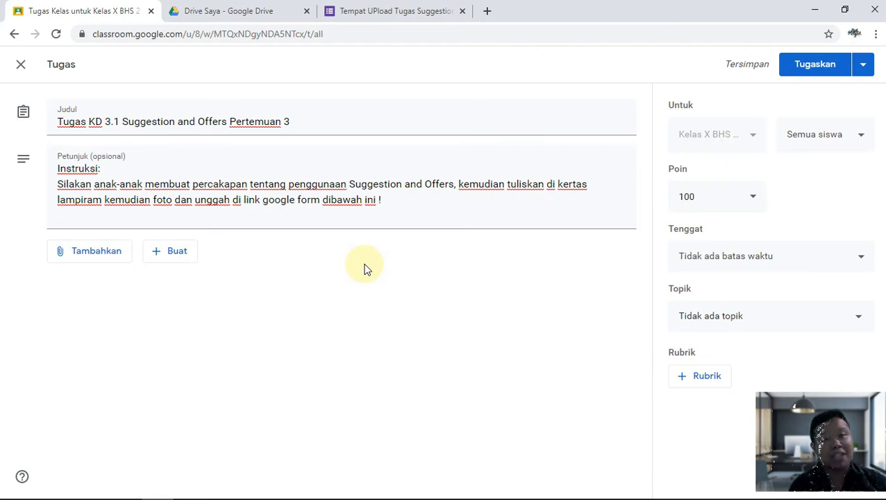
pyautogui.click(250, 9)
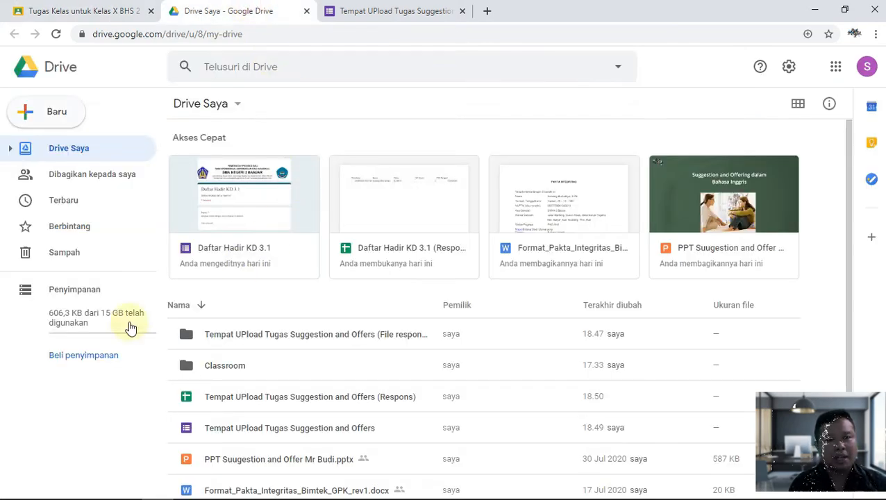
pyautogui.click(80, 11)
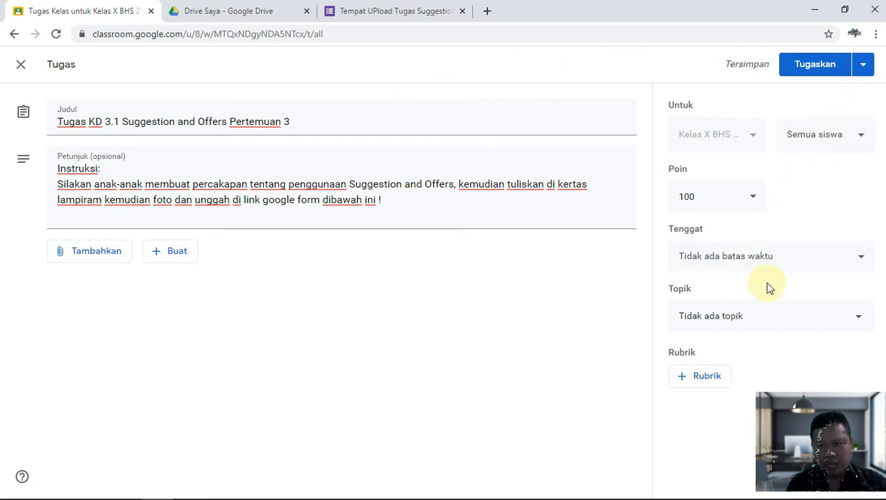
pyautogui.click(755, 200)
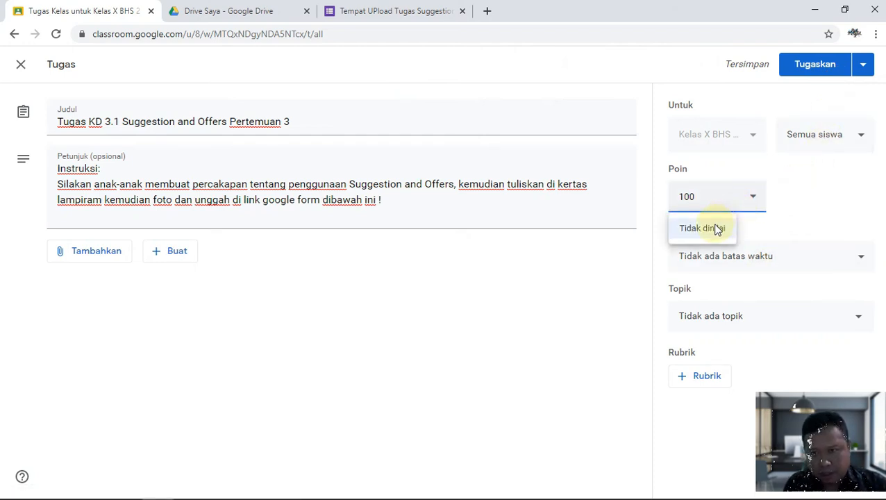
pyautogui.click(840, 214)
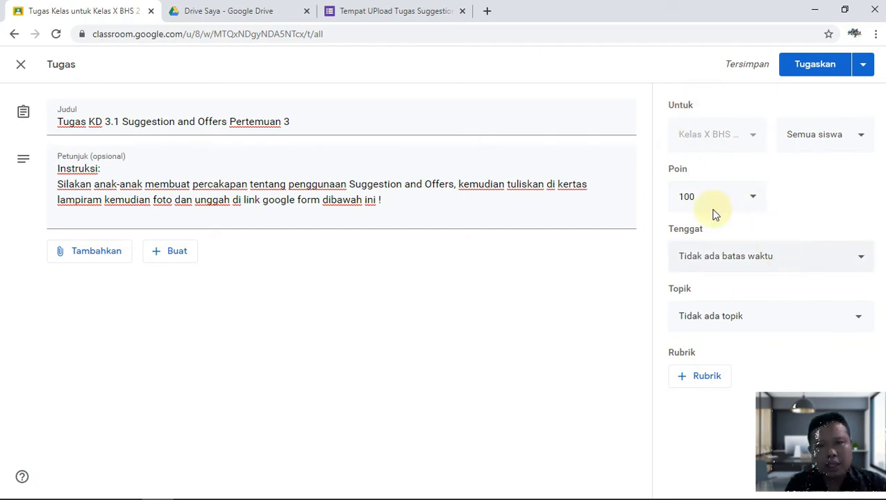
pyautogui.click(406, 12)
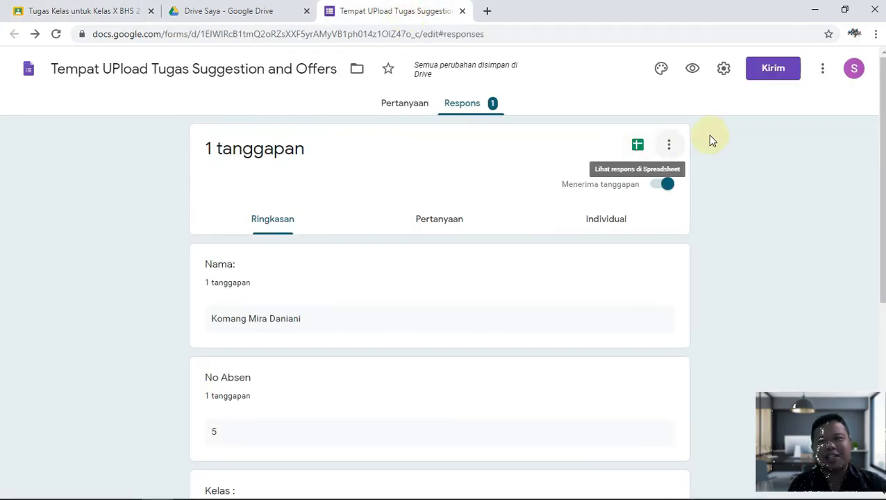
pyautogui.click(776, 78)
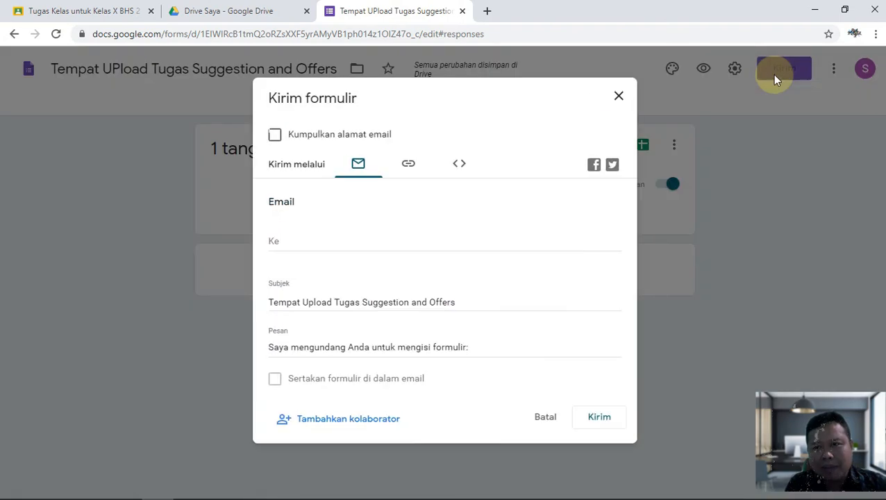
pyautogui.click(408, 169)
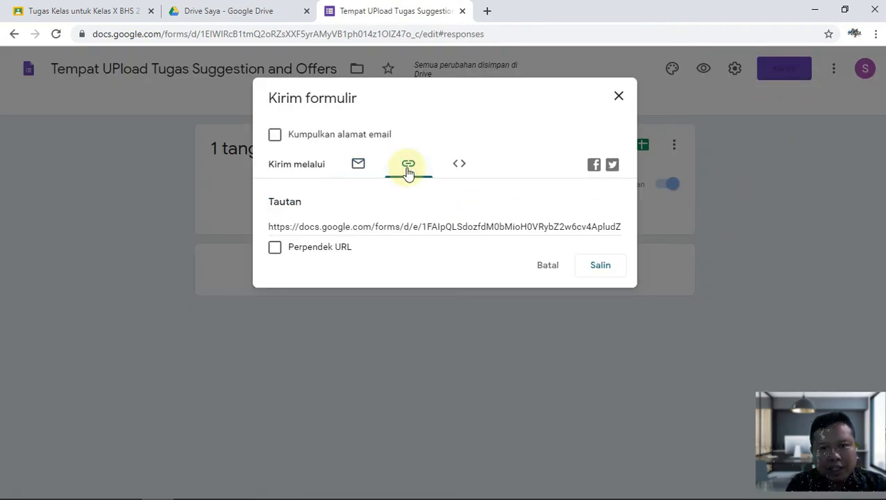
pyautogui.click(276, 247)
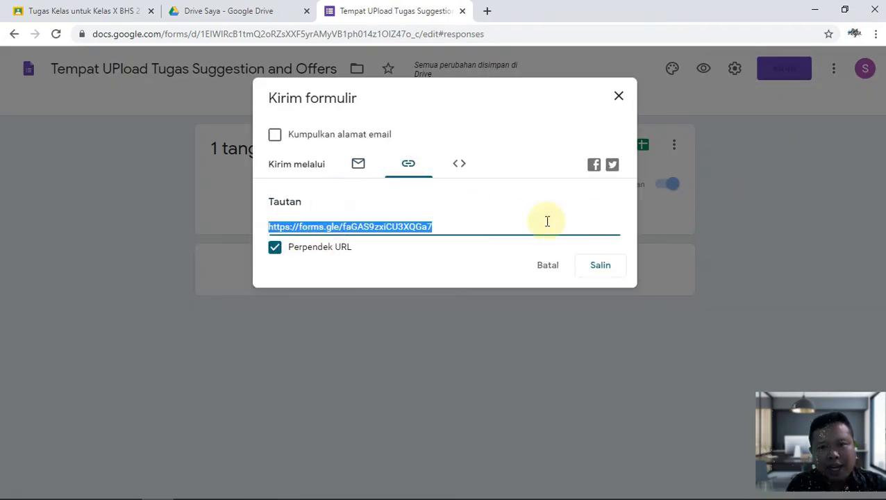
pyautogui.click(550, 268)
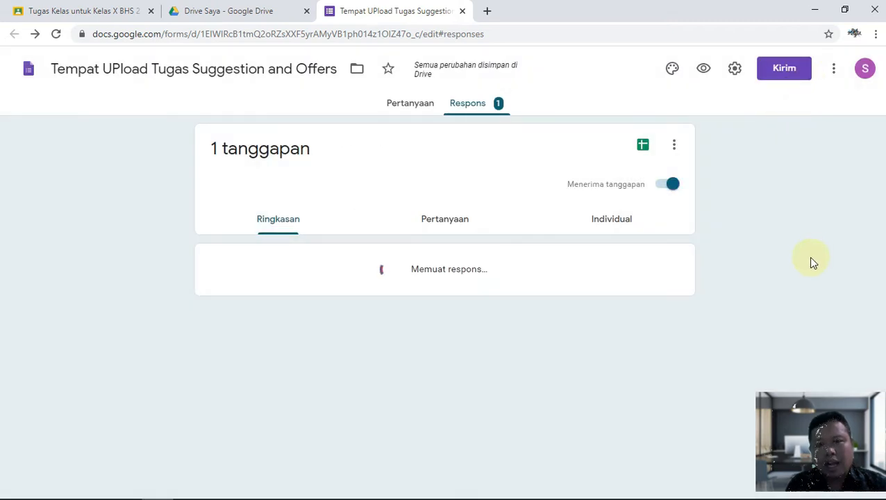
# Copy the form's shortened sharing link from the send options.
pyautogui.click(779, 75)
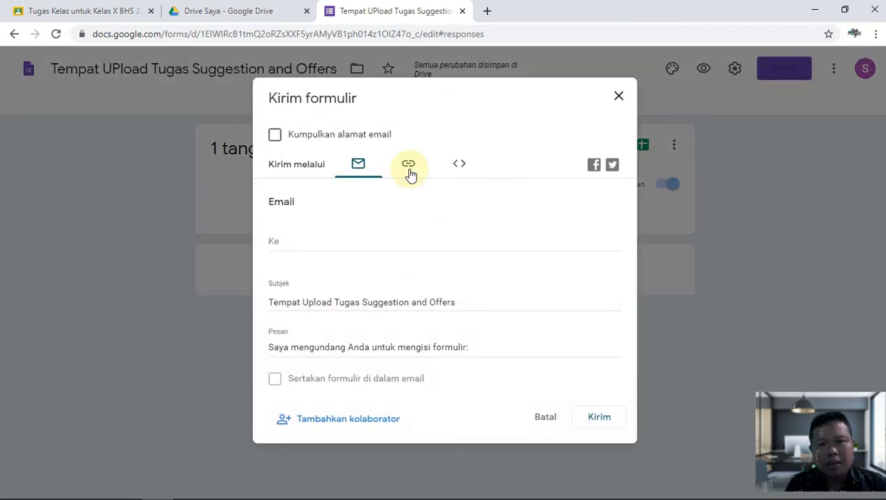
pyautogui.click(410, 168)
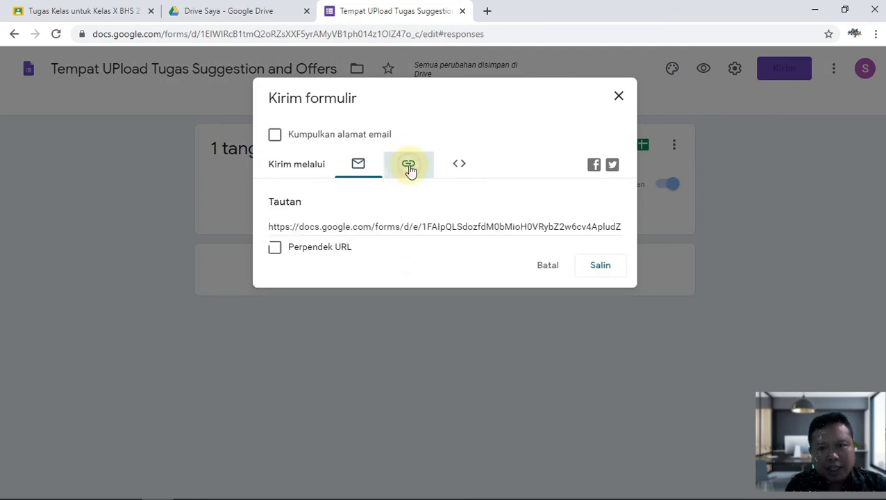
pyautogui.click(602, 271)
pyautogui.click(101, 17)
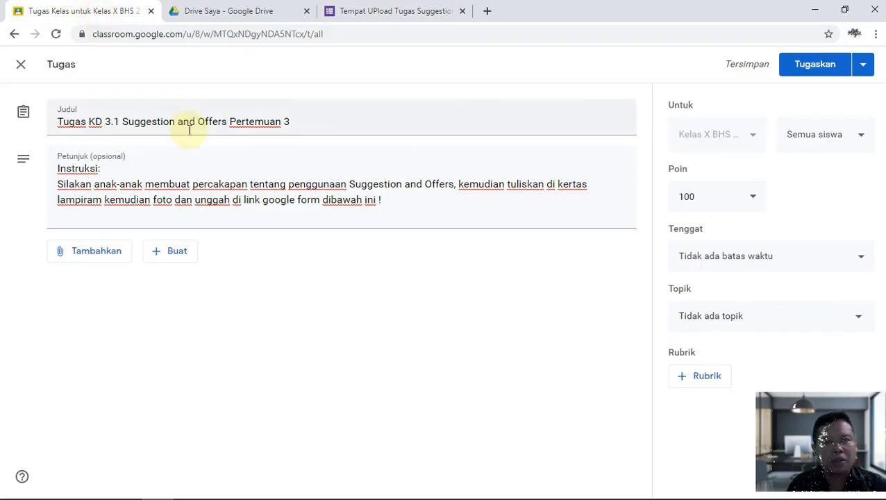
pyautogui.click(106, 256)
pyautogui.click(103, 299)
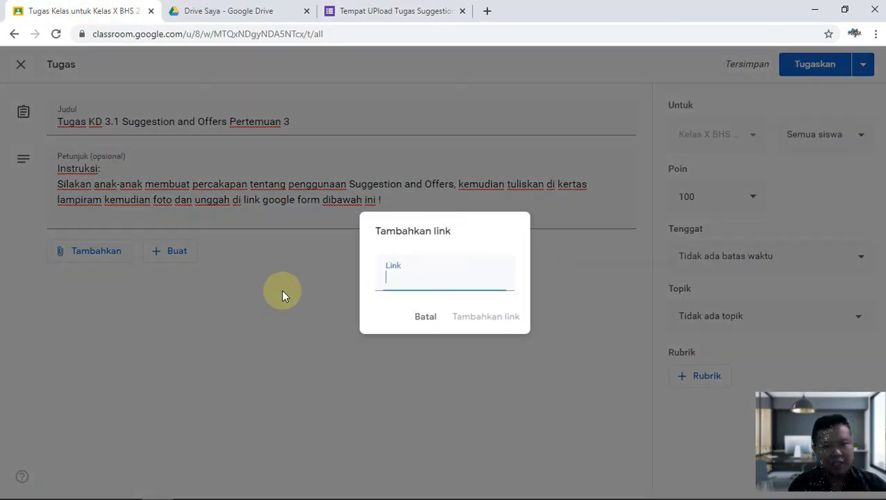
pyautogui.write('https://forms.gle/Z5c8cQUHwcEhmk766')
pyautogui.click(485, 317)
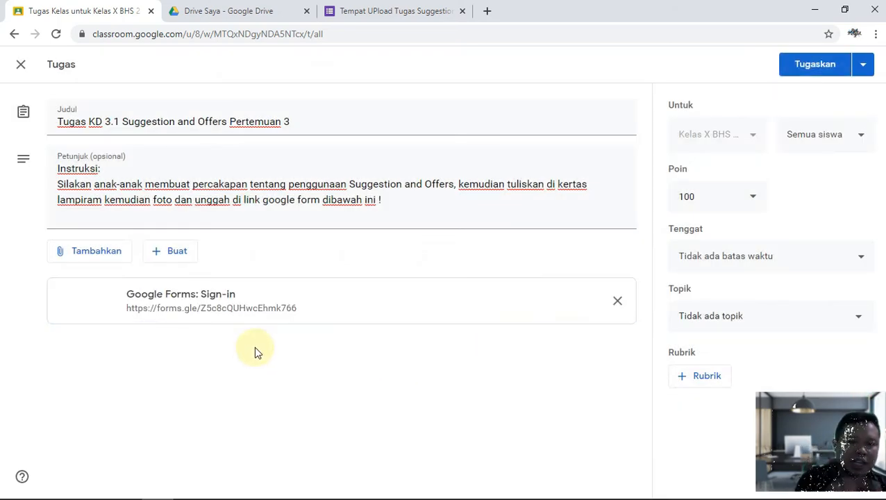
# Try attaching the response spreadsheet Tempat UPload Tugas Suggestion and Offers (Respons) from Google Drive to the assignment, and remove the attachment.
pyautogui.click(94, 248)
pyautogui.click(109, 283)
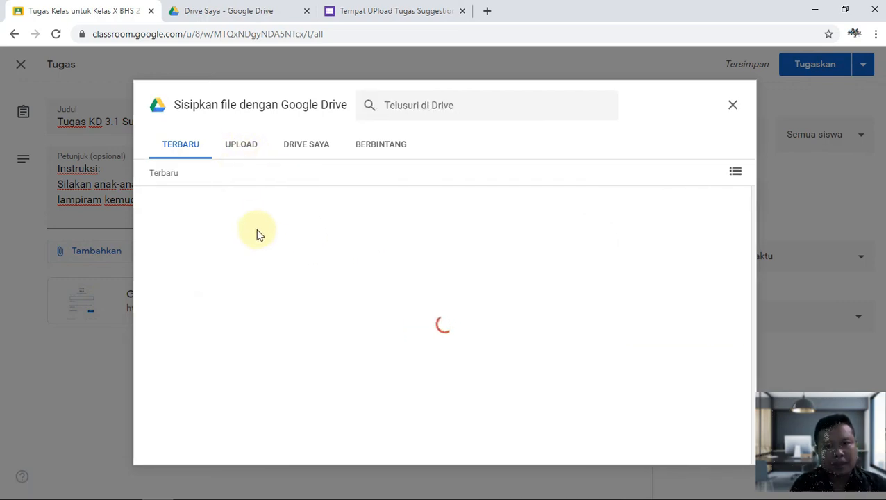
pyautogui.click(230, 278)
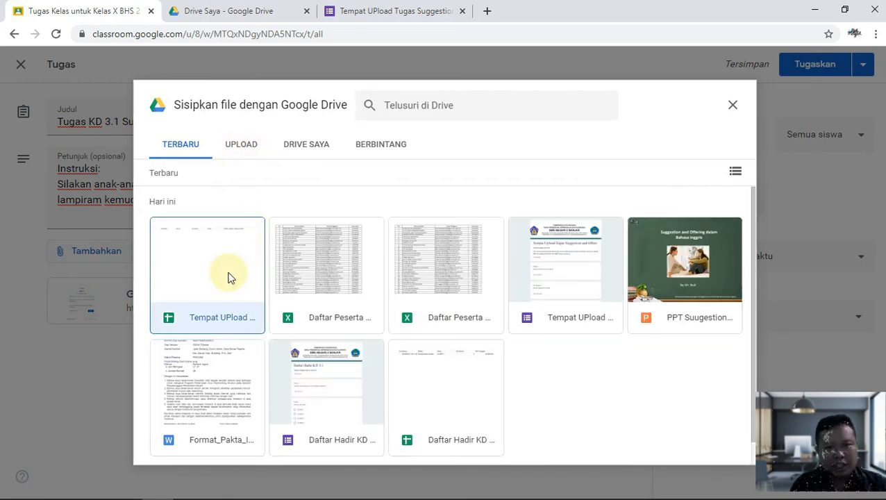
pyautogui.click(732, 450)
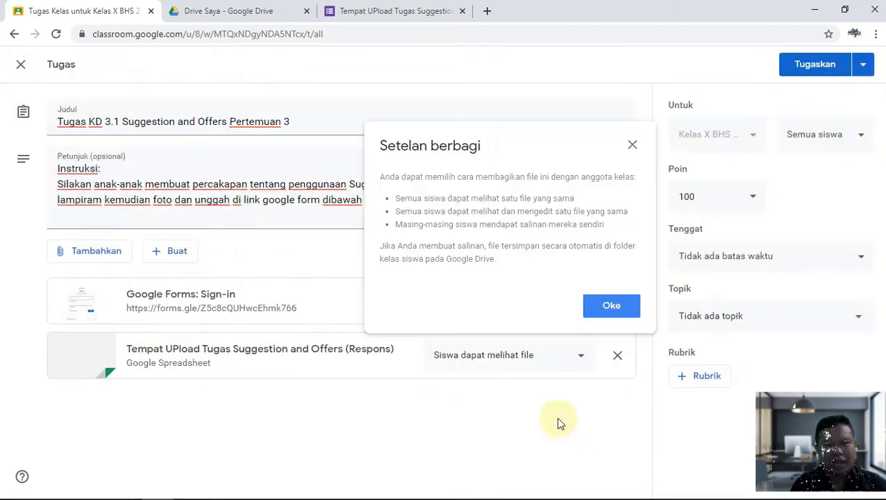
pyautogui.click(631, 311)
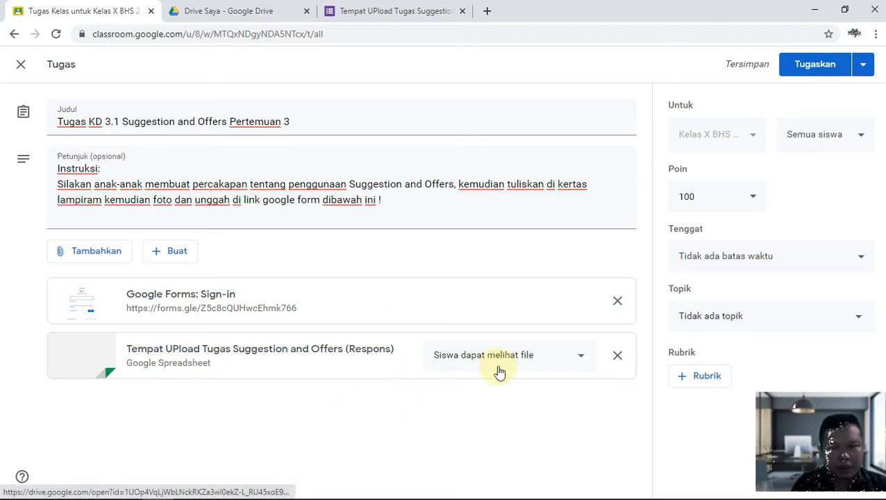
pyautogui.click(618, 360)
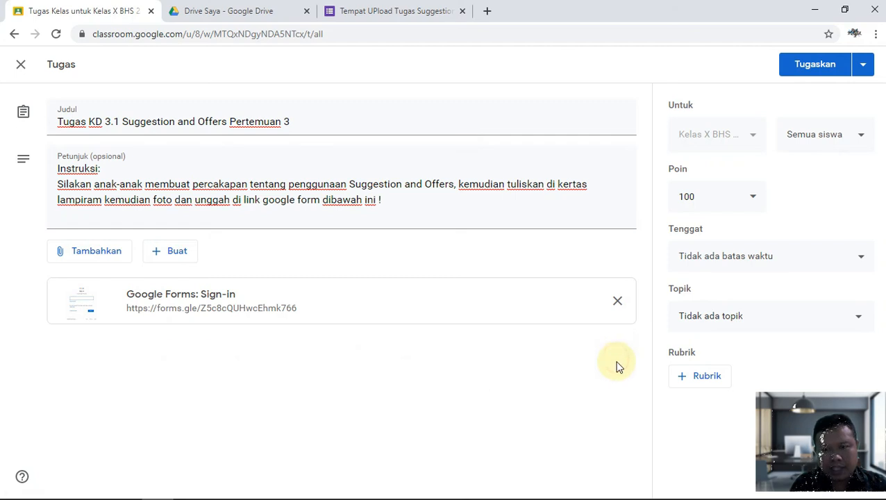
# Set the assignment's deadline to 4 Agu 2020 at 23.59 and its topic to KD 3.1 Offes and Suggestion.
pyautogui.click(772, 260)
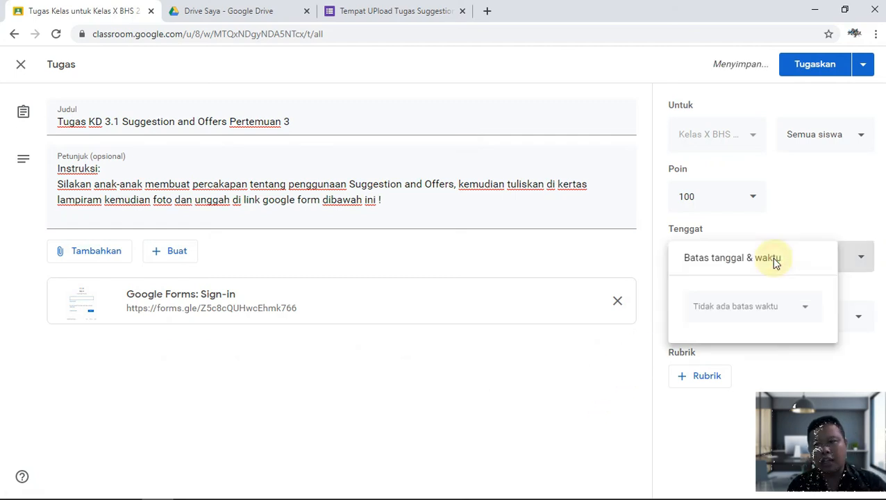
pyautogui.click(762, 310)
pyautogui.click(739, 390)
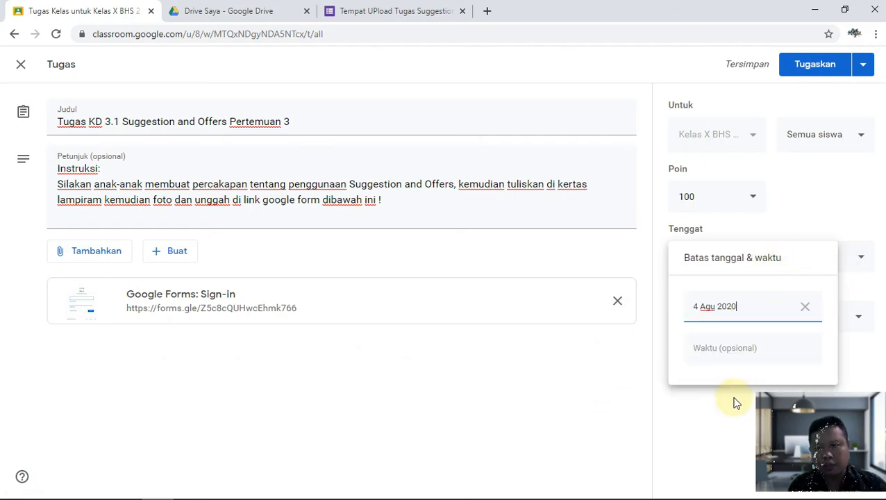
pyautogui.click(732, 357)
pyautogui.click(600, 364)
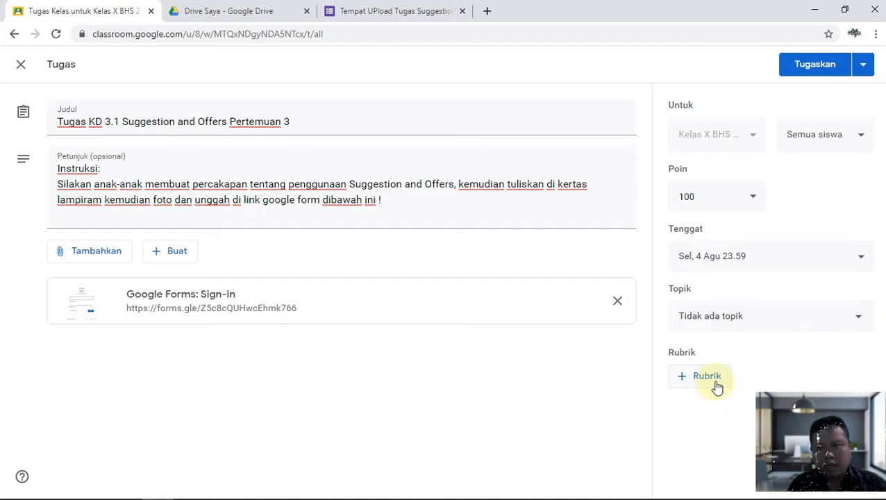
pyautogui.click(723, 316)
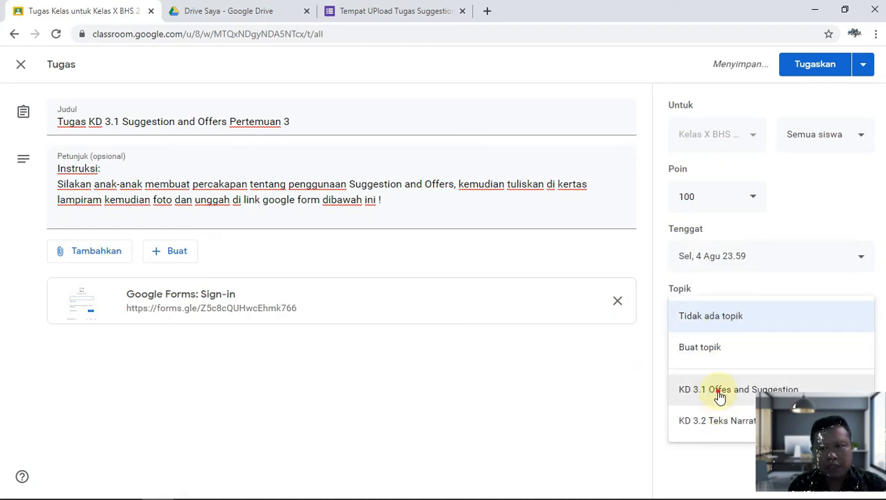
pyautogui.click(720, 392)
# Start a new rubric for the assignment, ready for its first criterion title.
pyautogui.click(703, 382)
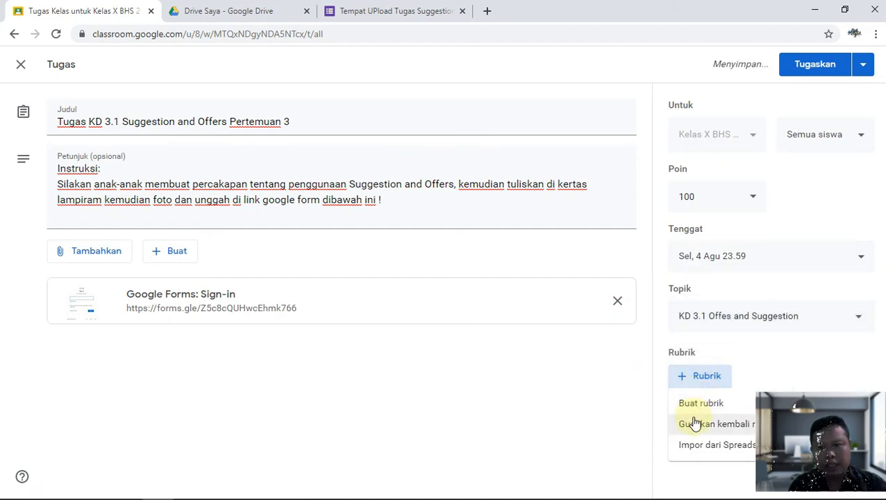
pyautogui.click(698, 405)
pyautogui.click(133, 260)
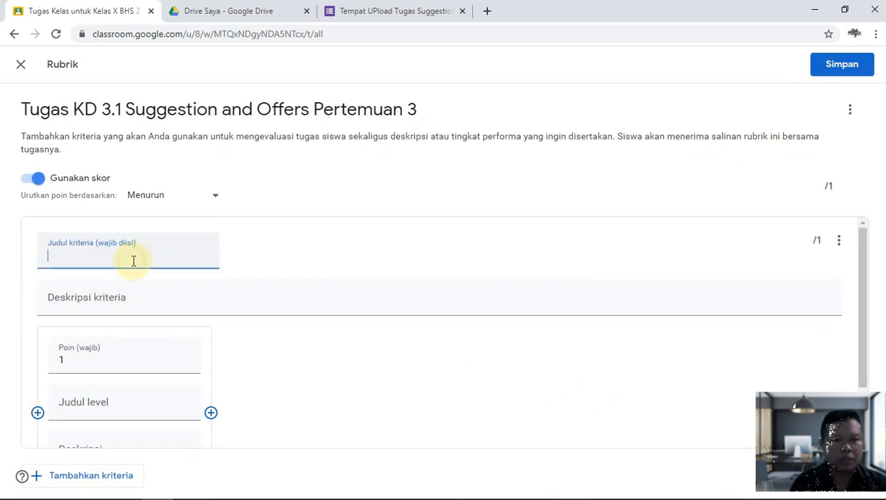
pyautogui.write('https://forms.gle/Z5c8cQUHwcEhmk766')
pyautogui.moveTo(125, 278); pyautogui.dragTo(36, 254)
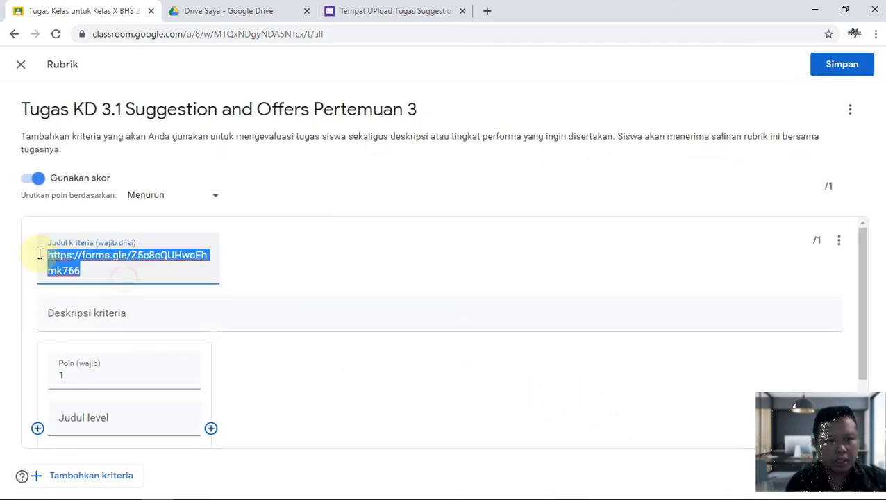
pyautogui.press('BackSpace')
# Title the rubric criterion KD 3.1 Suggestion and Offers Pertemuan 3, copying the text from the rubric's heading.
pyautogui.moveTo(466, 113); pyautogui.dragTo(71, 100)
pyautogui.hotkey('ctrl', 'c')
pyautogui.click(75, 252)
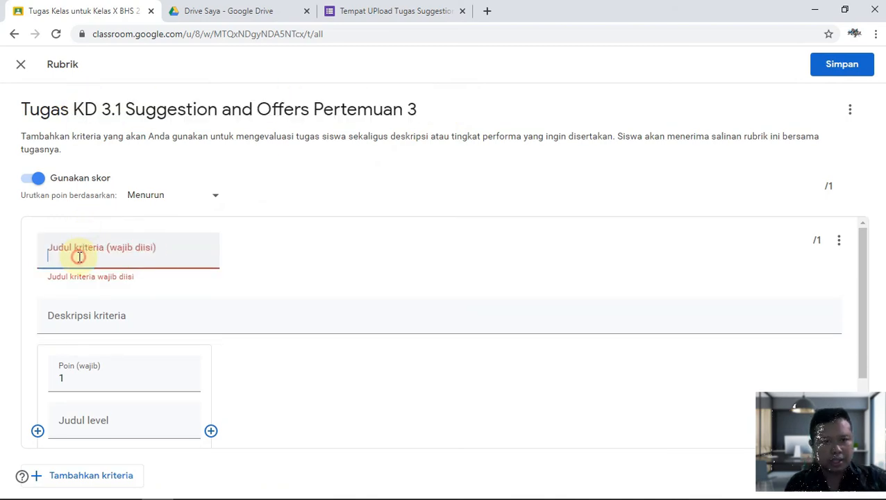
pyautogui.hotkey('ctrl', 'v')
# Describe the criterion as Karangan Percakapan KD 3.1 Suggestion and Offers Pertemuan 3.
pyautogui.click(83, 344)
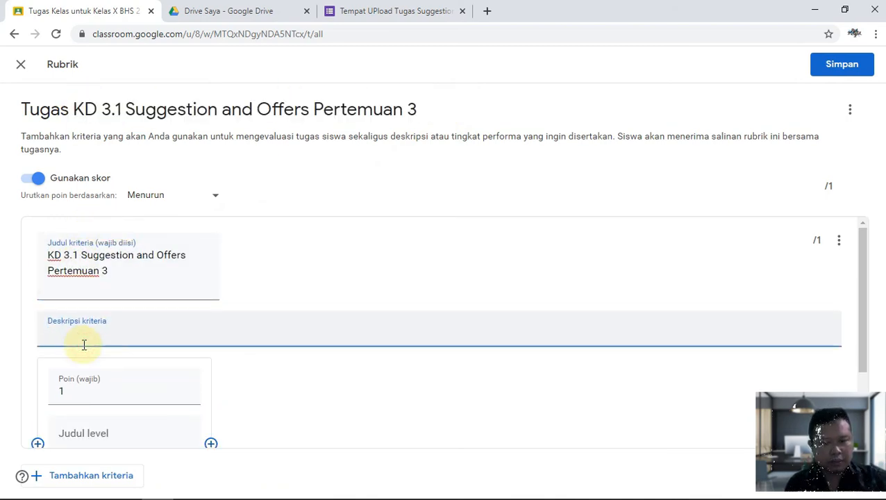
pyautogui.hotkey('ctrl', 'v')
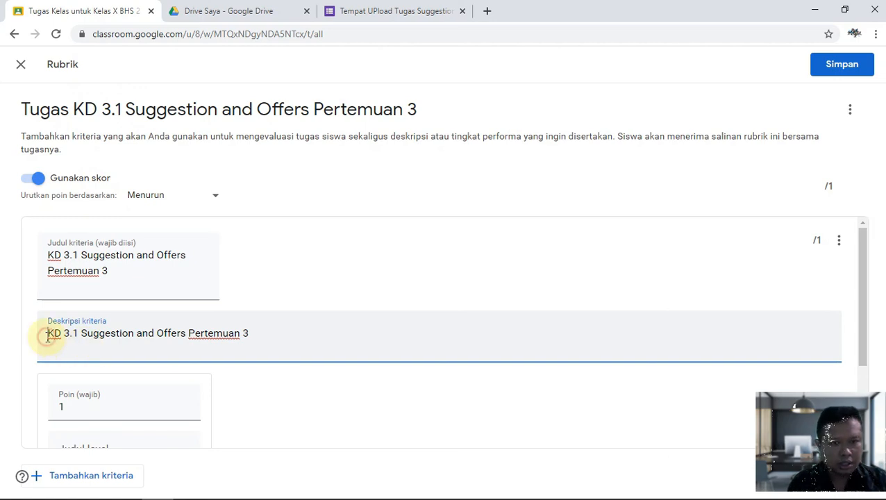
pyautogui.write('Karangan Y')
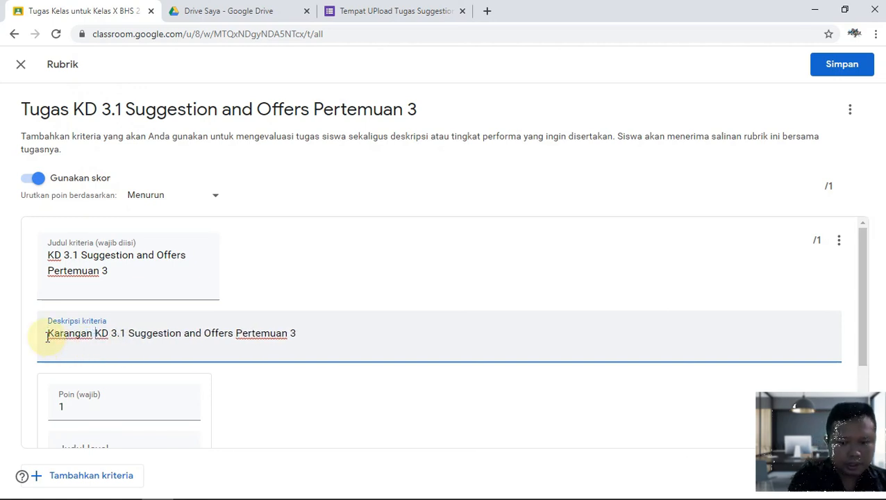
pyautogui.press('BackSpace')
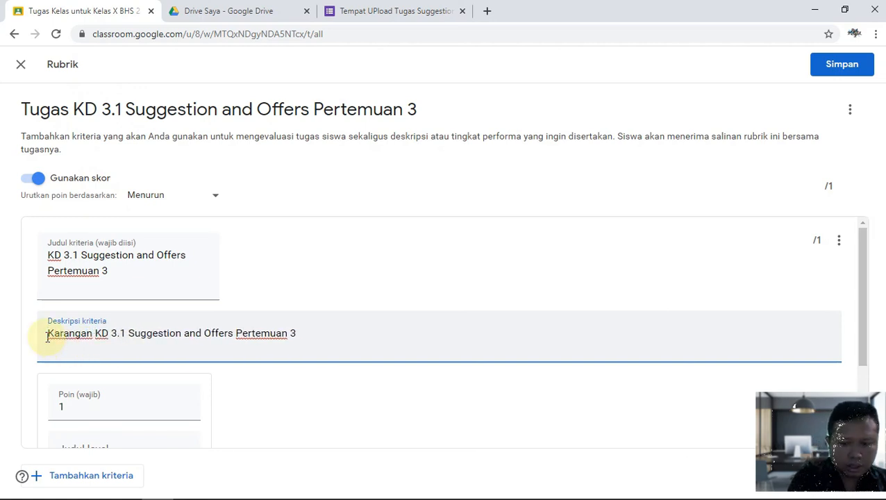
pyautogui.write('Percakapa')
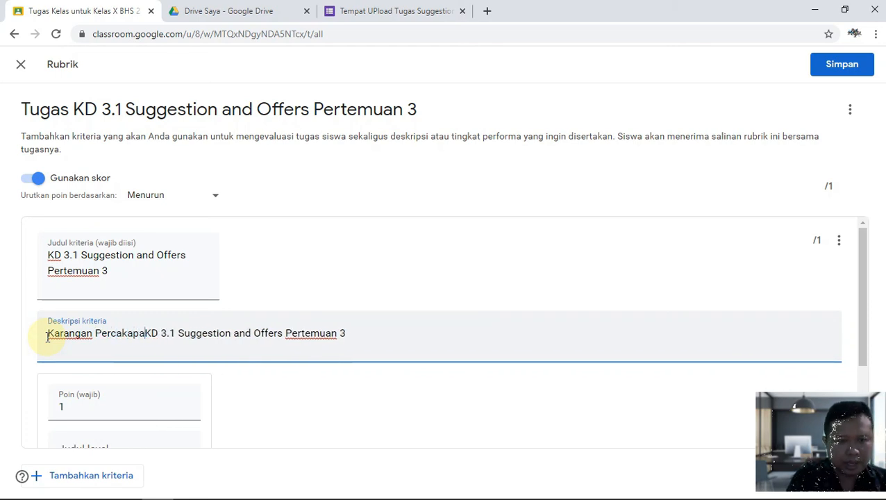
pyautogui.write('n')
# Give the criterion's level 70 points, the title Menulis and the description KD 3.1 Suggestion and Offers Pertemuan 3, and save the rubric.
pyautogui.click(71, 406)
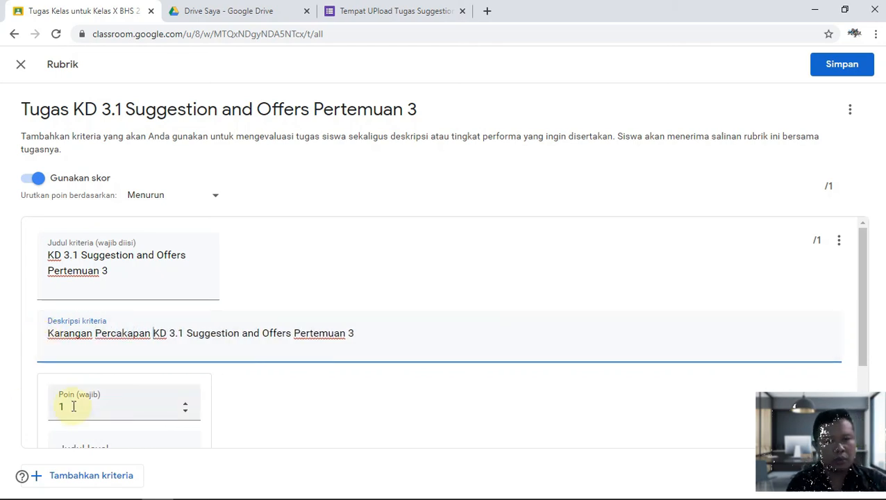
pyautogui.scroll(-1, 74, 406)
pyautogui.moveTo(73, 314); pyautogui.dragTo(40, 319)
pyautogui.write('70')
pyautogui.scroll(-1, 97, 335)
pyautogui.click(109, 333)
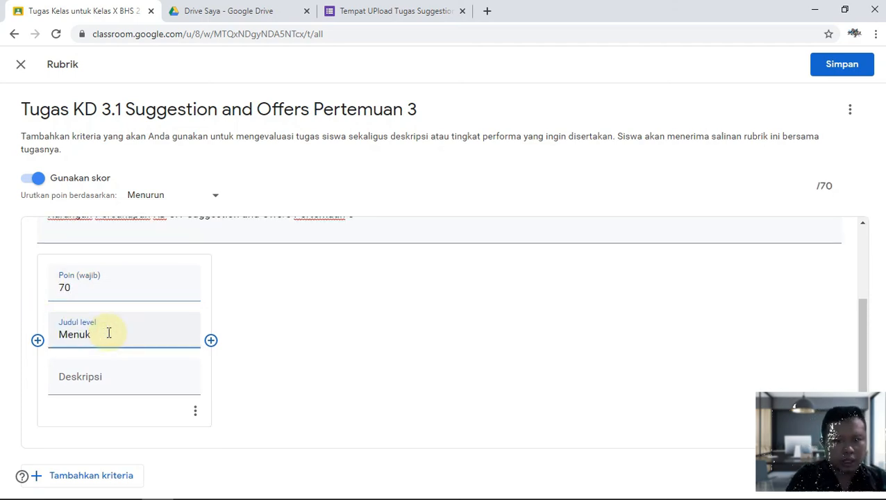
pyautogui.click(75, 380)
pyautogui.hotkey('ctrl', 'v')
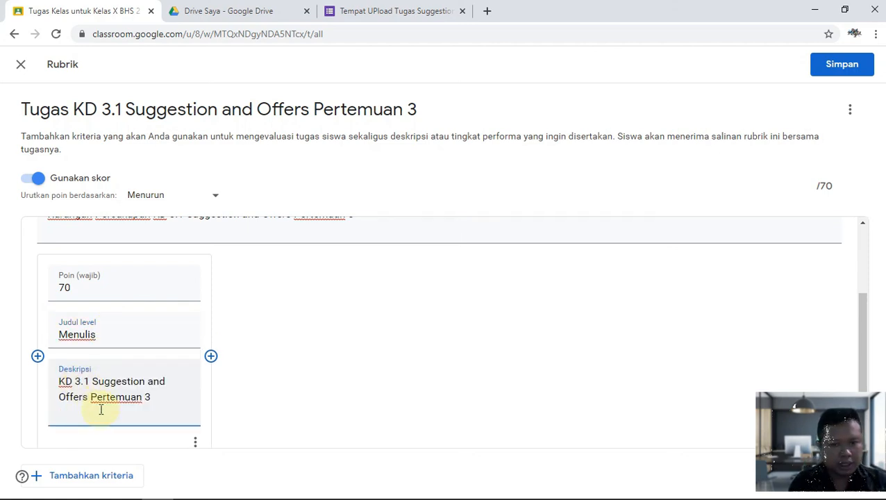
pyautogui.scroll(-1, 118, 412)
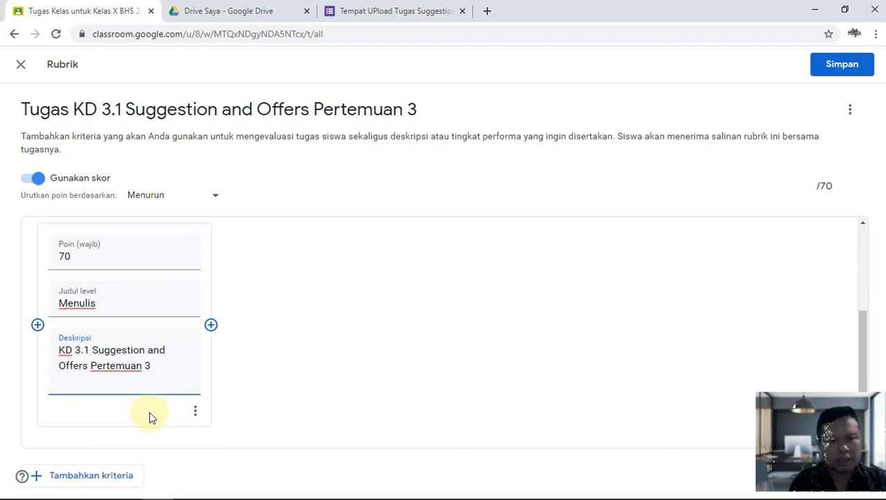
pyautogui.click(863, 66)
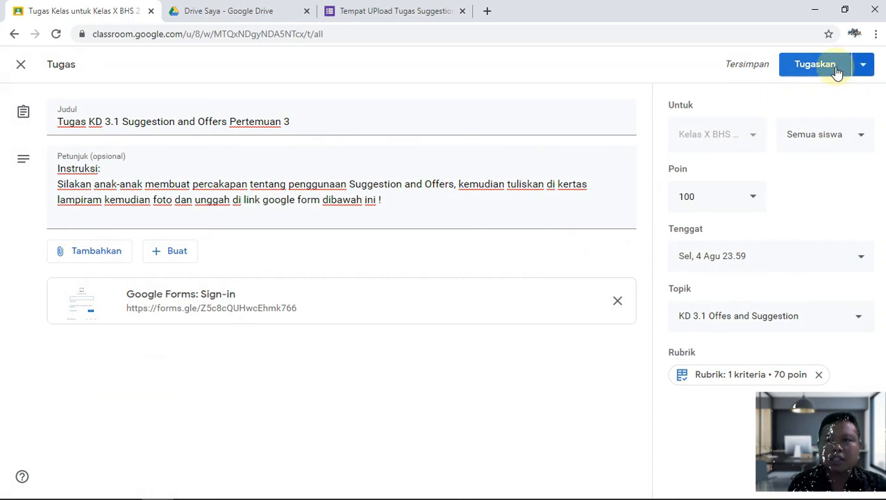
# Schedule the assignment for 3 Agu 2020 at 08.00.
pyautogui.click(865, 69)
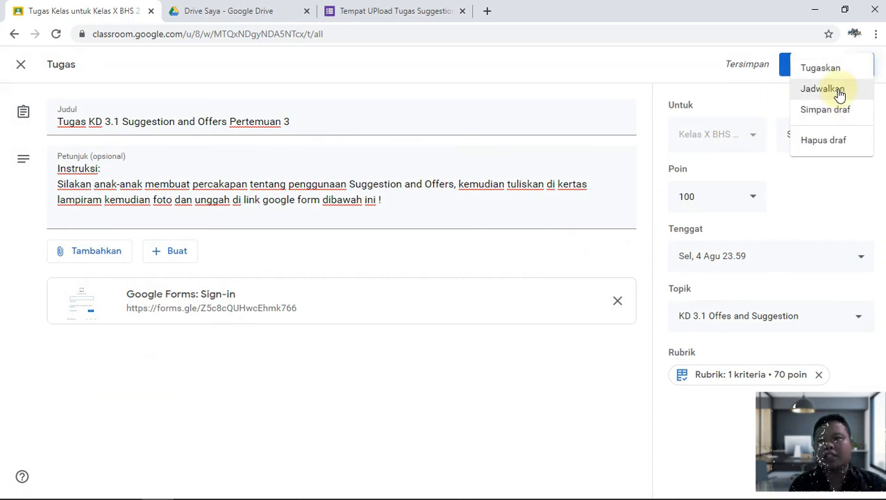
pyautogui.click(838, 92)
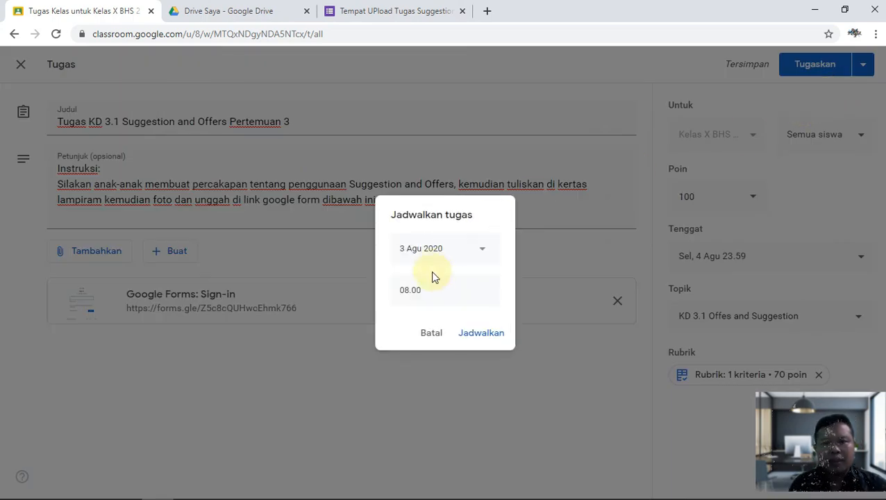
pyautogui.click(471, 252)
pyautogui.click(459, 331)
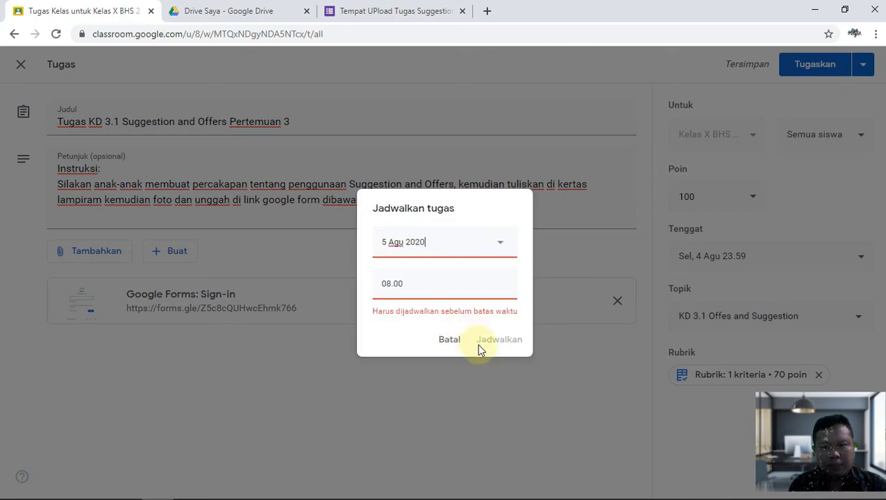
pyautogui.click(490, 246)
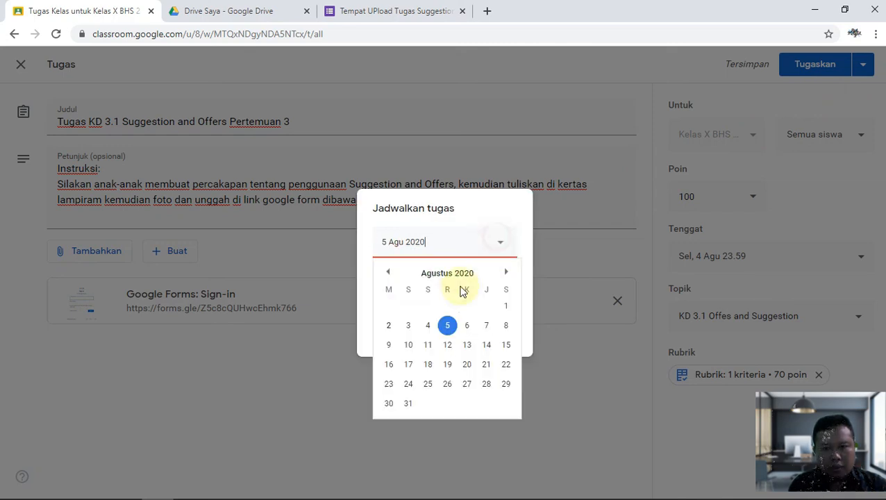
pyautogui.click(410, 326)
pyautogui.click(459, 243)
pyautogui.click(394, 315)
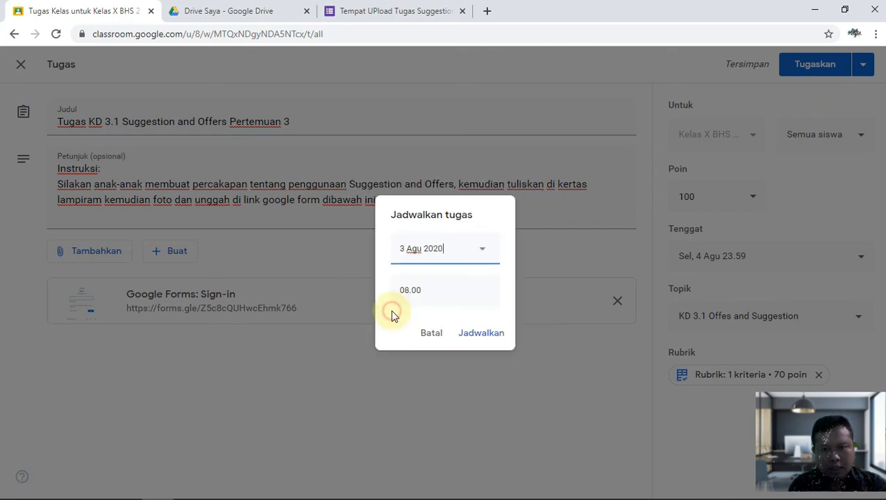
pyautogui.click(471, 334)
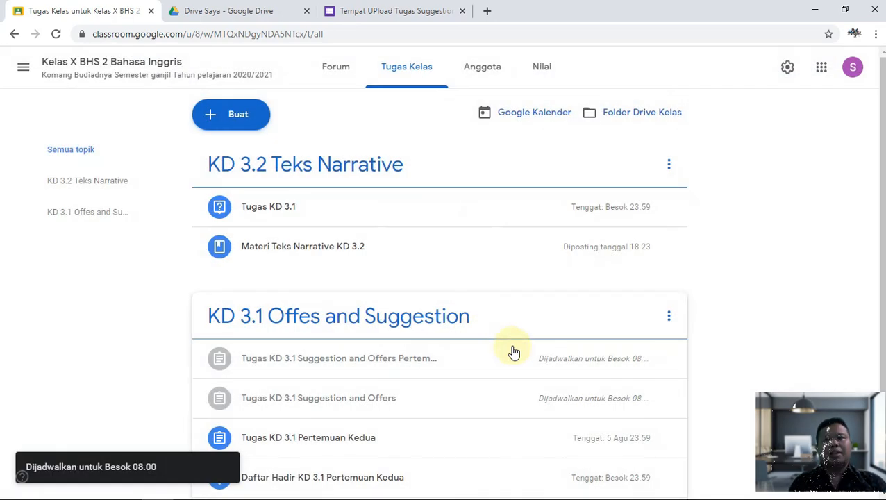
# Edit the scheduled Tugas KD 3.1 Suggestion and Offers Pertemuan 3 assignment, remove its schedule and assign it immediately.
pyautogui.scroll(-1, 601, 313)
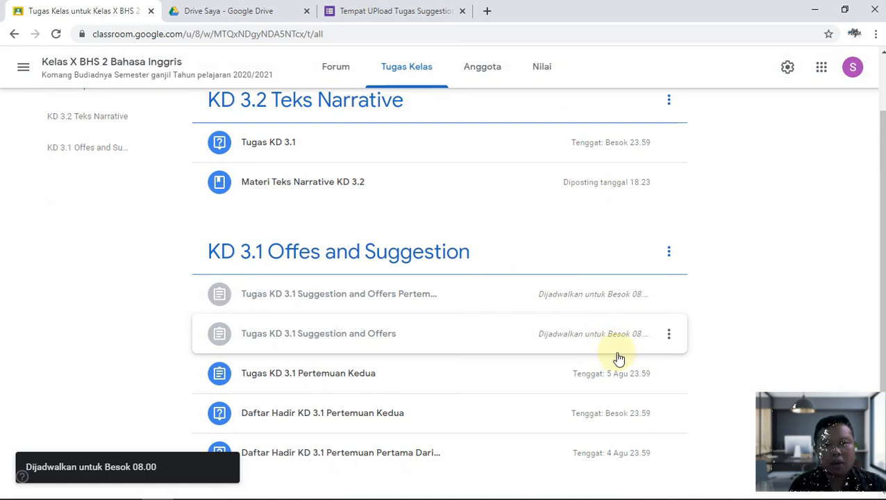
pyautogui.click(670, 296)
pyautogui.click(653, 322)
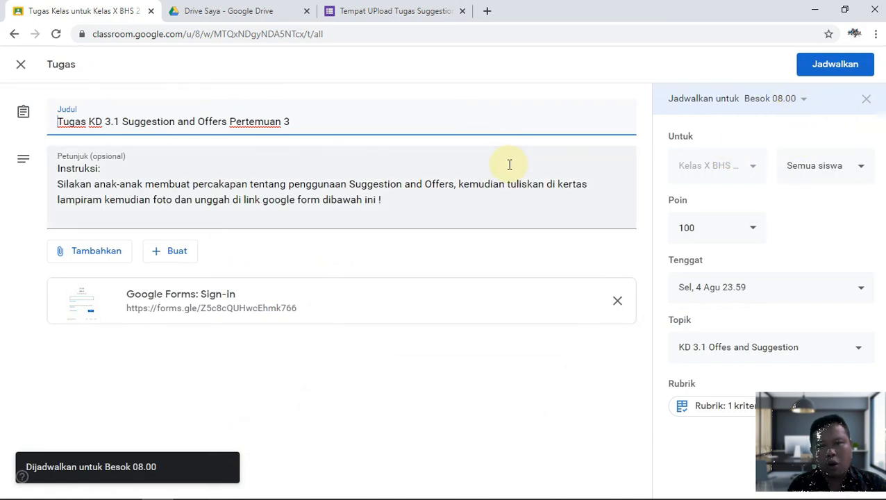
pyautogui.click(867, 100)
pyautogui.click(818, 66)
pyautogui.click(510, 316)
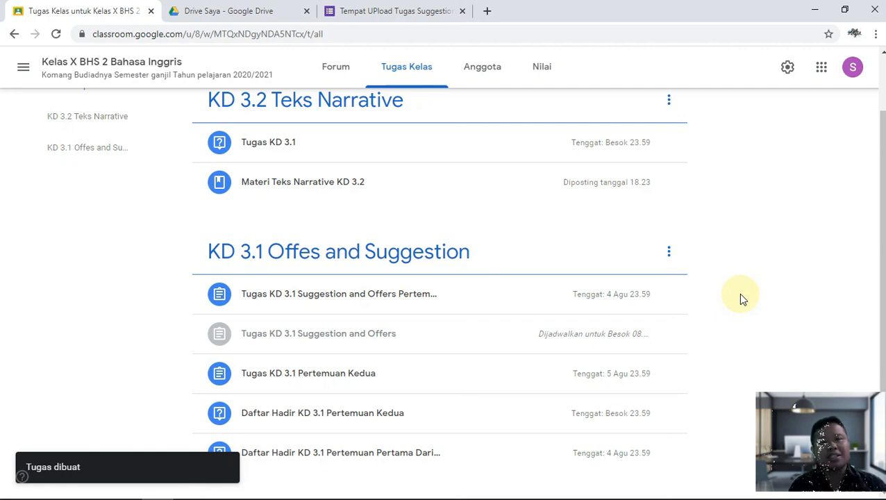
# Close the send options in Google Forms, and switch by way of Google Classroom to the form's files in Google Drive.
pyautogui.click(419, 11)
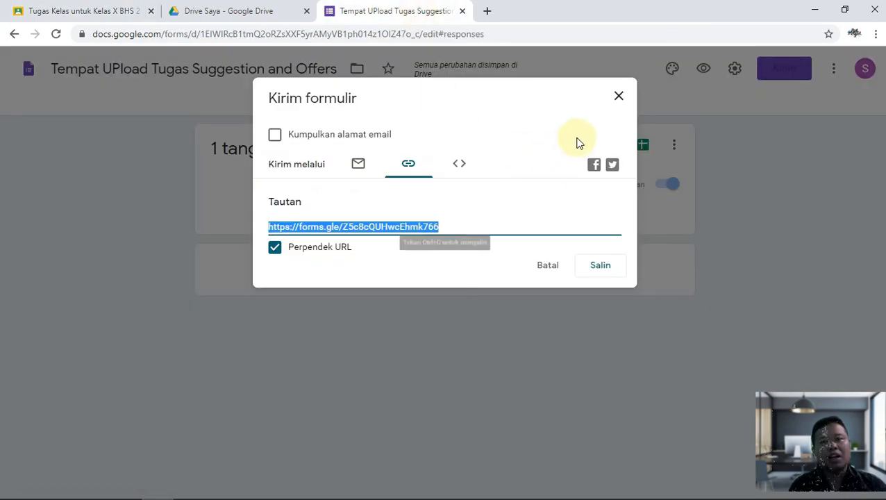
pyautogui.click(618, 97)
pyautogui.click(125, 10)
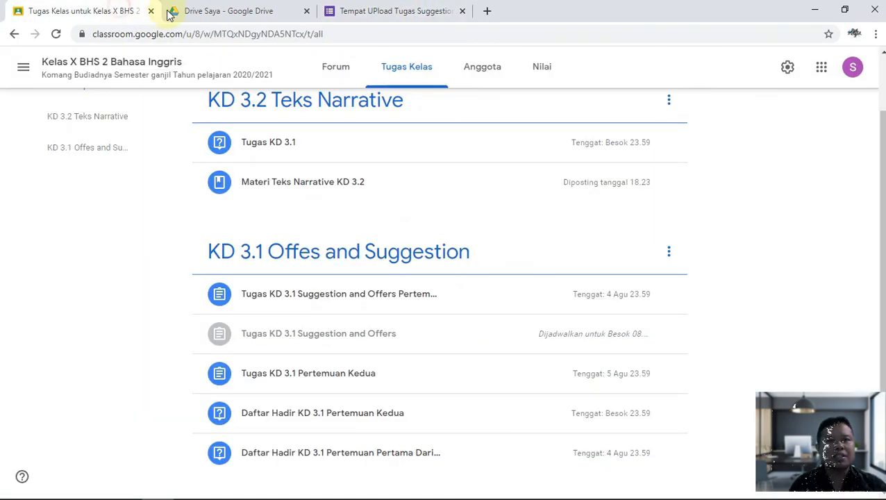
pyautogui.click(170, 12)
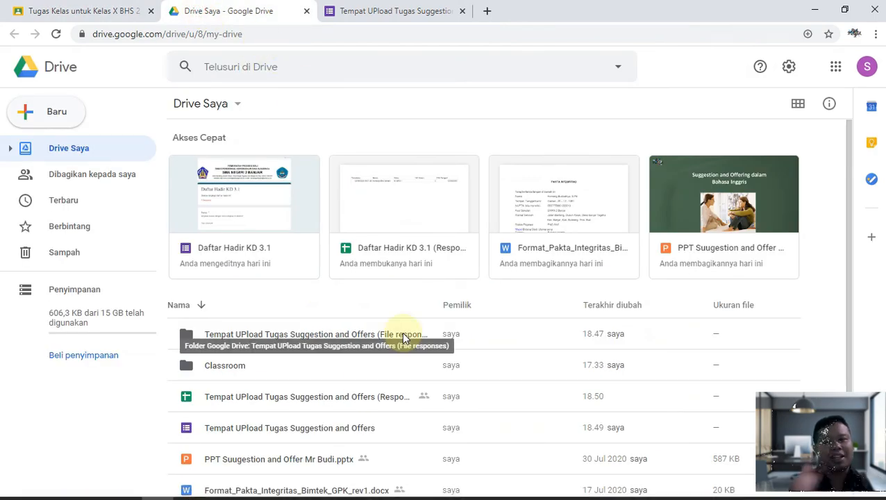